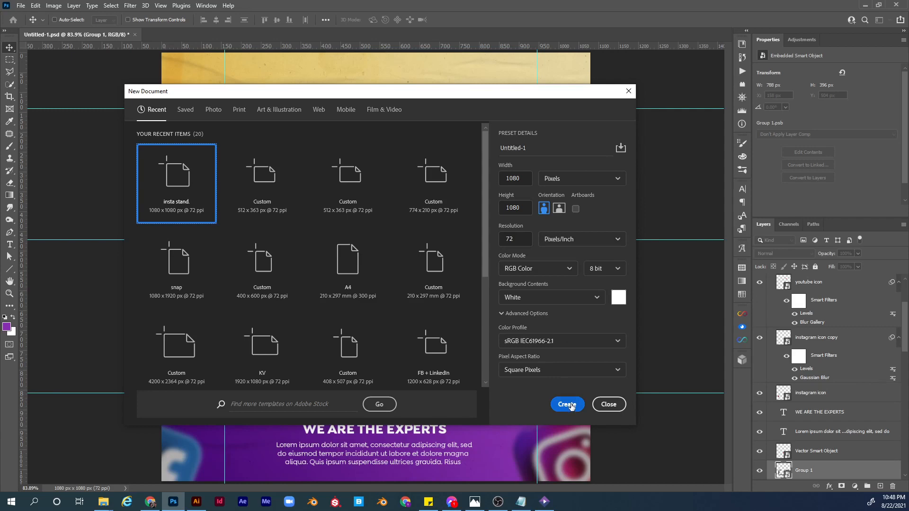
Create a 1080 × 1080 px, 72 ppi document with a white background and open young-beautiful-woman-casual-outfit-isolated-studio.jpg from the assets folder in Photoshop.
click(569, 405)
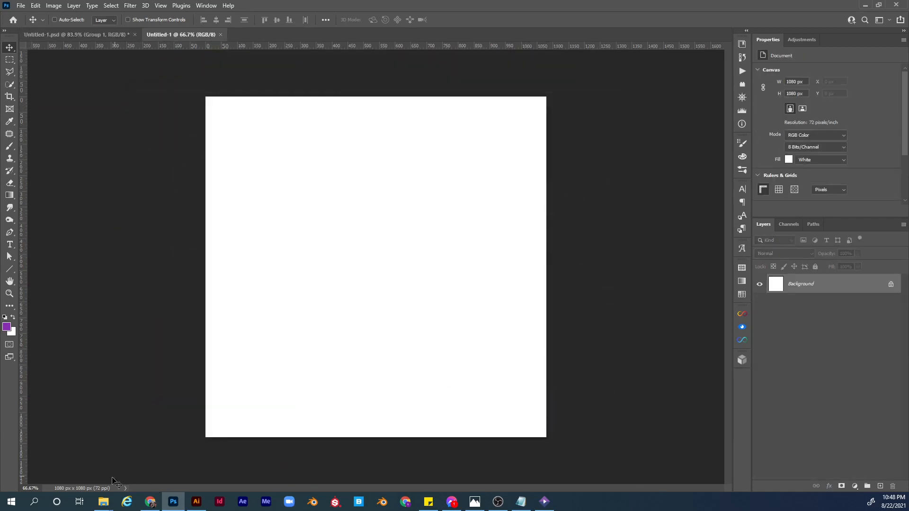
mouse_move(102, 500)
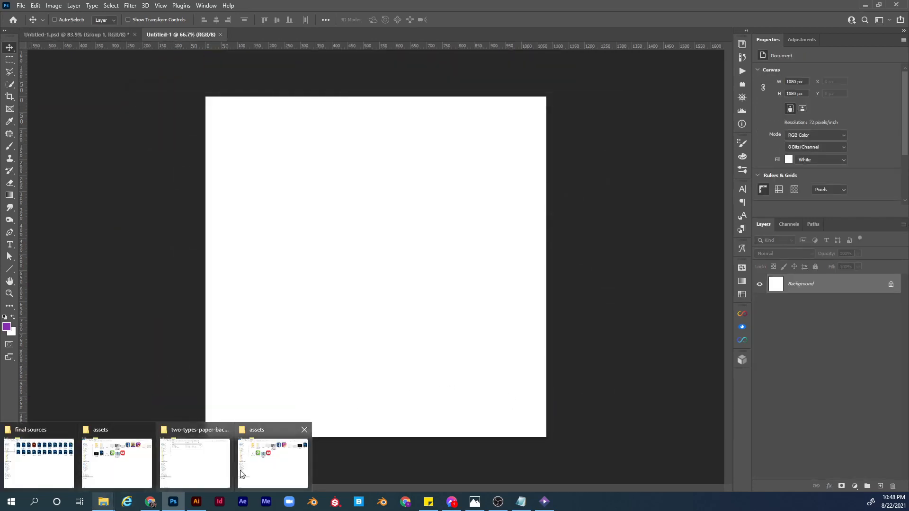
drag(1, 66, 422, 24)
click(398, 173)
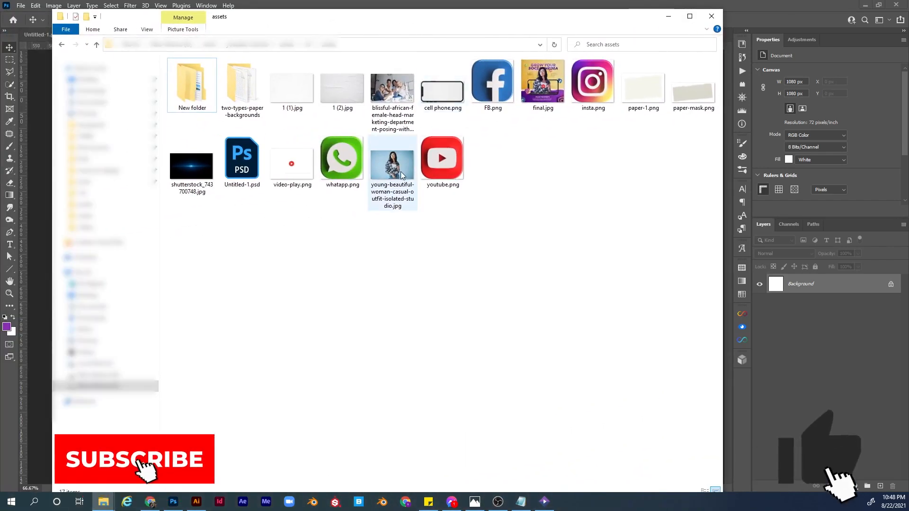
right_click(399, 173)
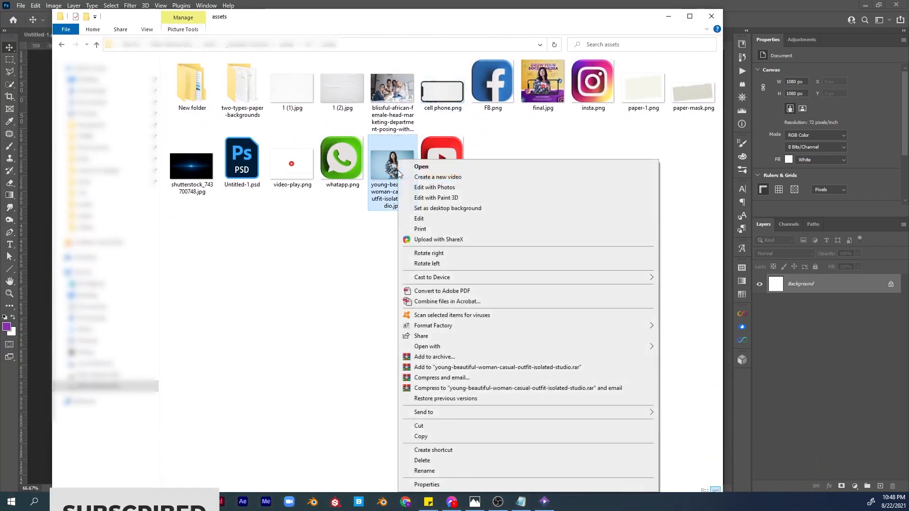
mouse_move(568, 348)
click(678, 372)
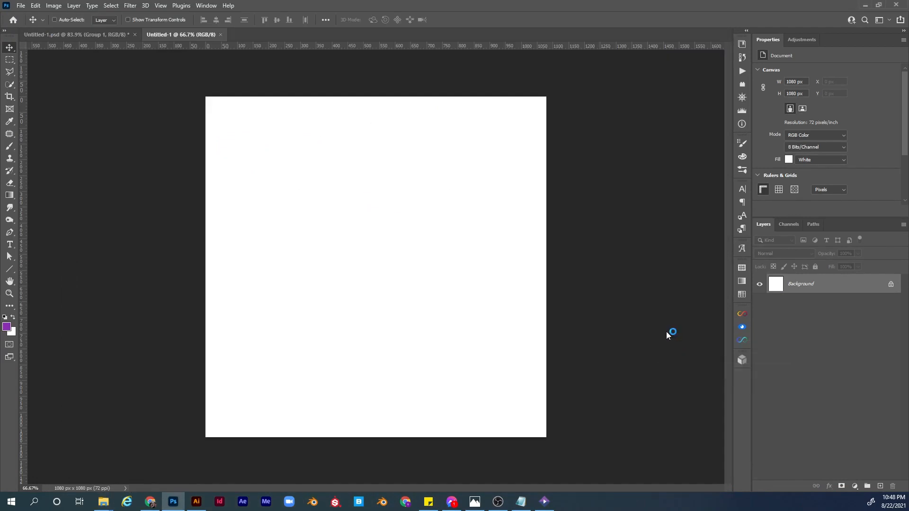
Unlock the photo's background layer and remove the blue backdrop around the woman with Remove Background.
click(891, 283)
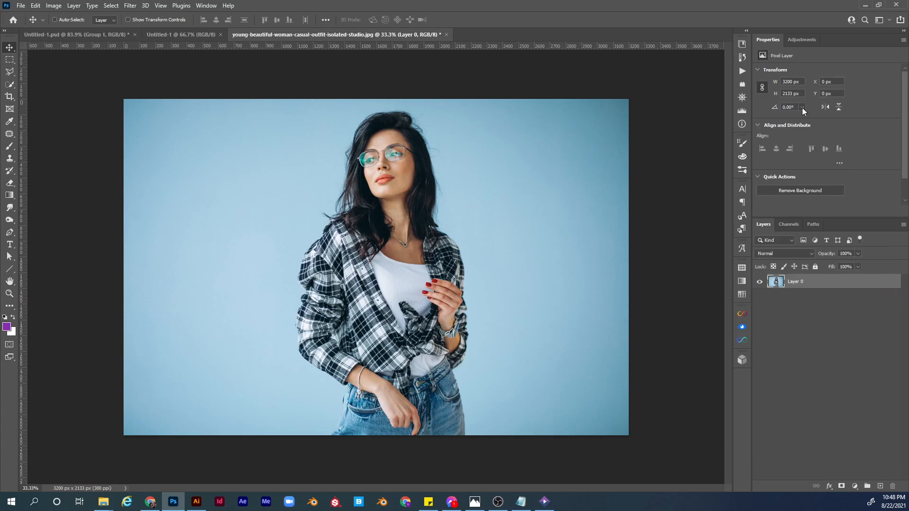
scroll(802, 153, down, 1)
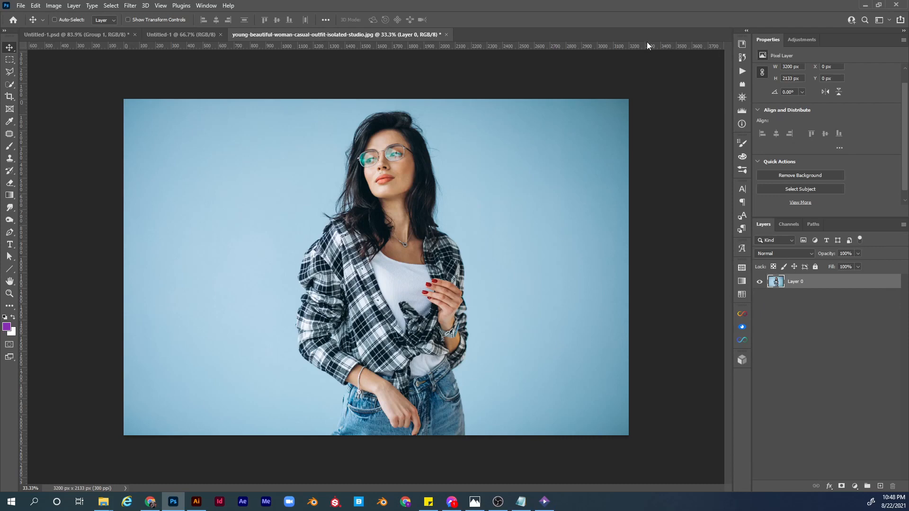
click(203, 8)
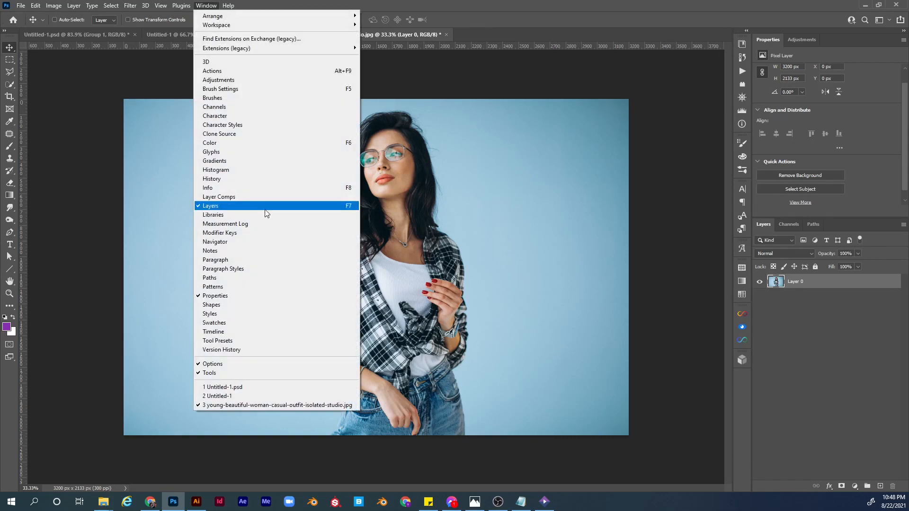
click(845, 166)
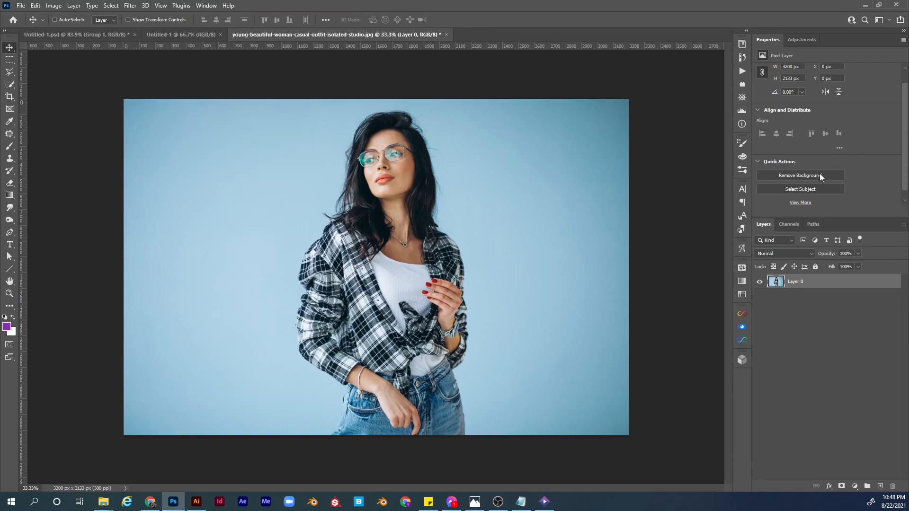
click(815, 176)
key(z)
drag(397, 191, 472, 19)
key(space)
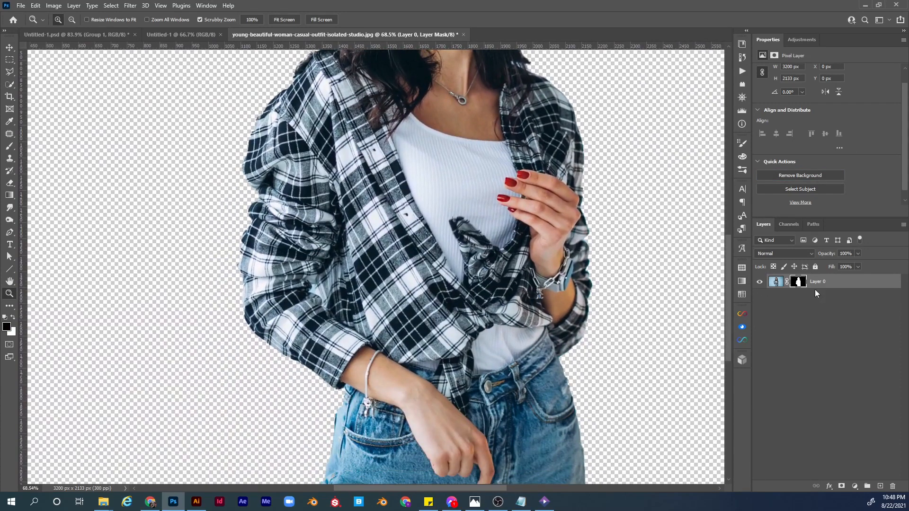
Convert the woman cutout layer to a smart object and copy it into the blank Untitled-1 document.
right_click(842, 281)
click(786, 226)
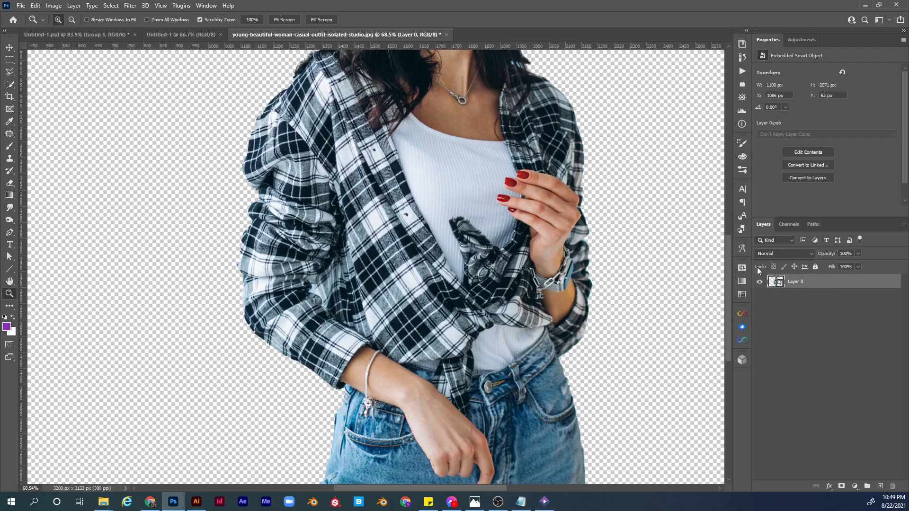
click(181, 35)
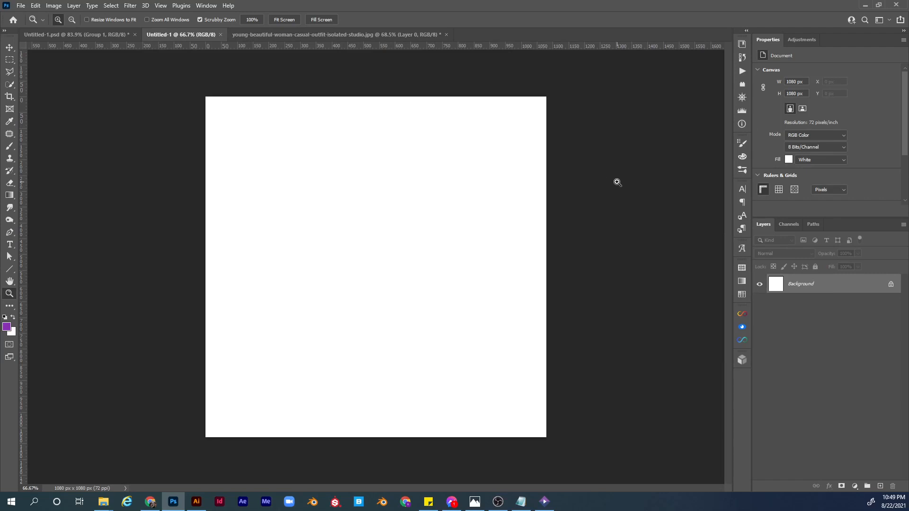
key(ctrl+v)
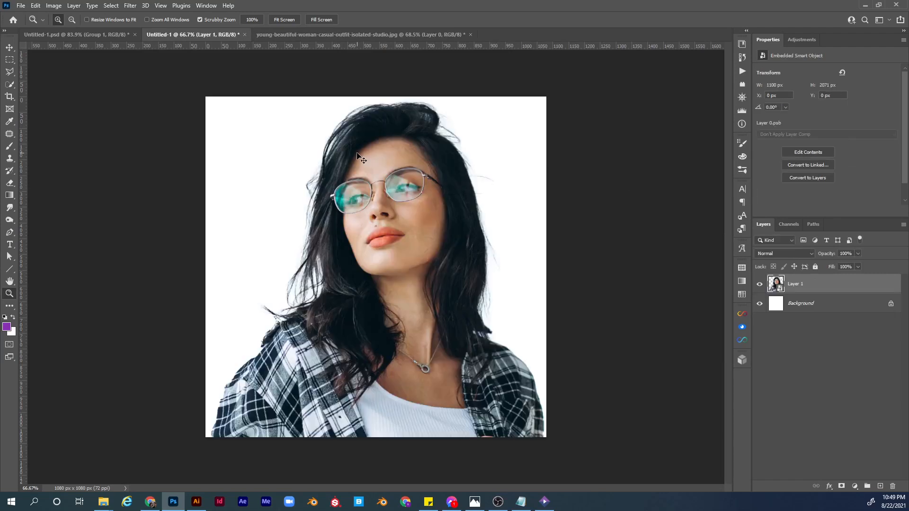
Scale the woman down to about 161.58% and centre her on the canvas at X 540 px, Y 560 px.
key(ctrl+t)
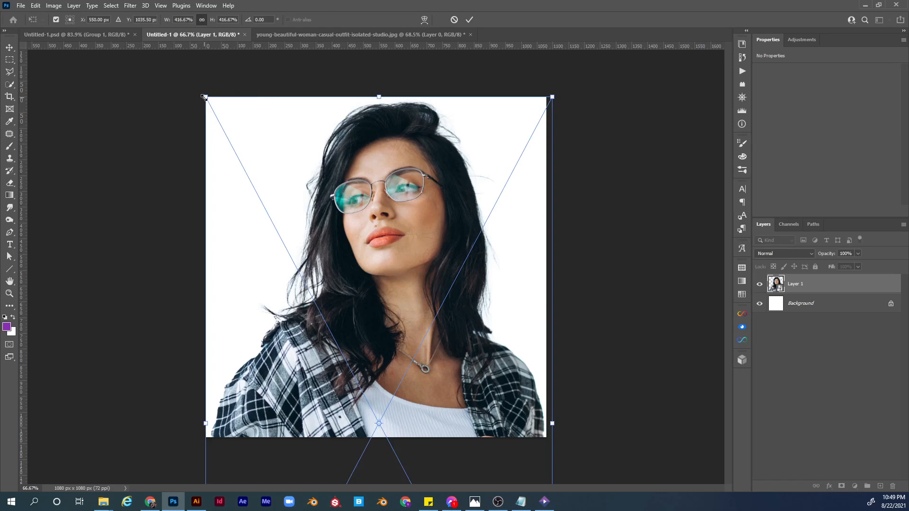
drag(205, 97, 336, 243)
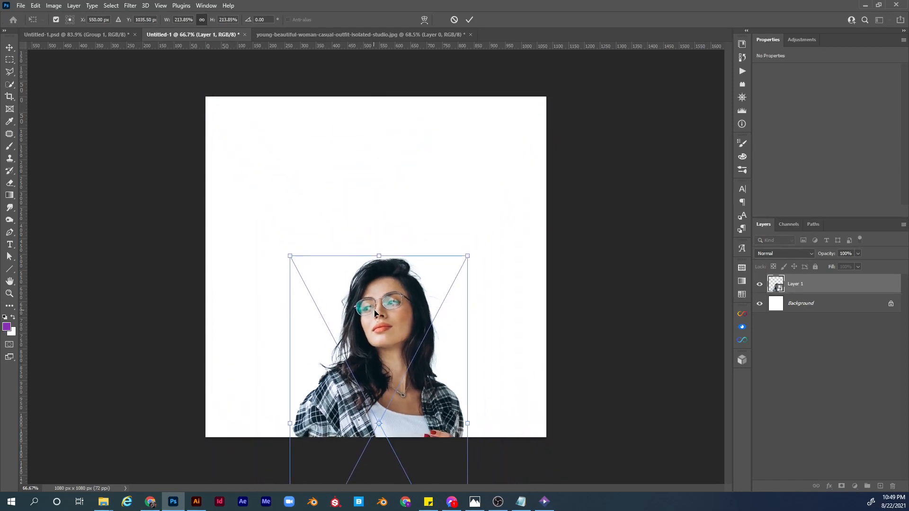
drag(372, 310, 369, 164)
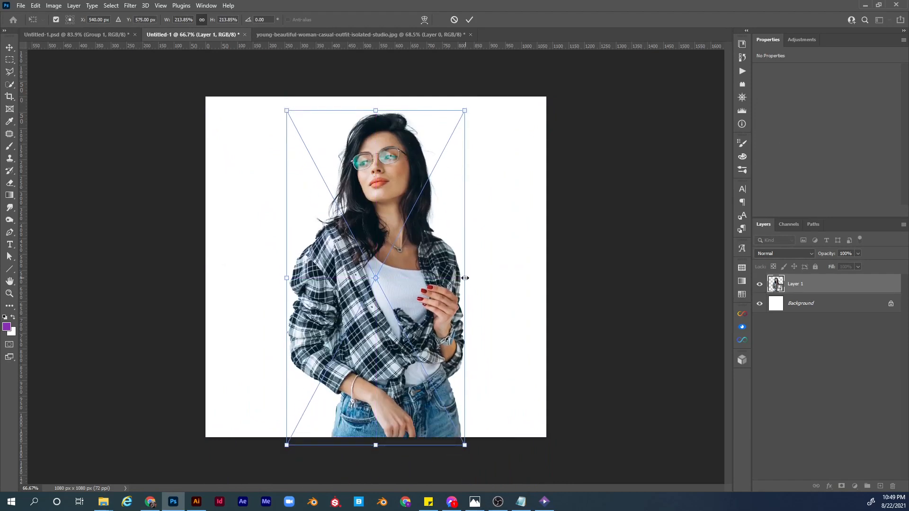
drag(462, 278, 444, 274)
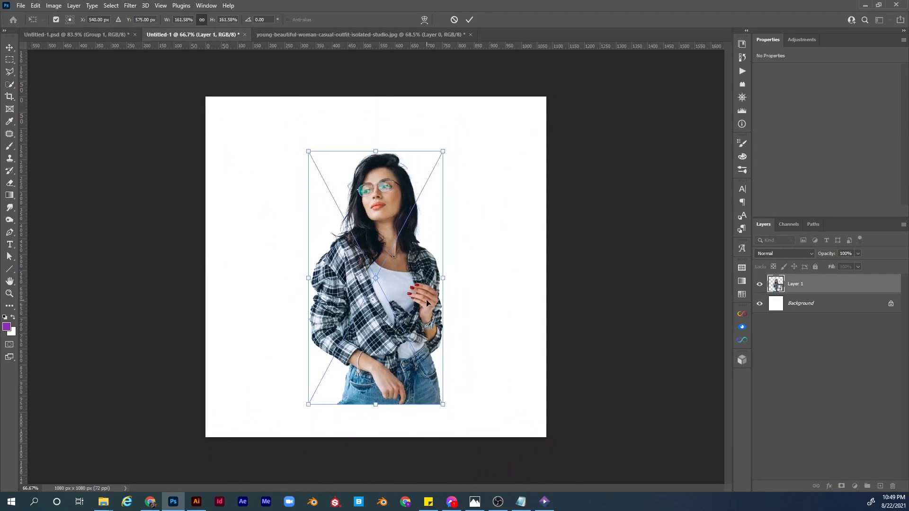
drag(427, 303, 427, 298)
key(Return)
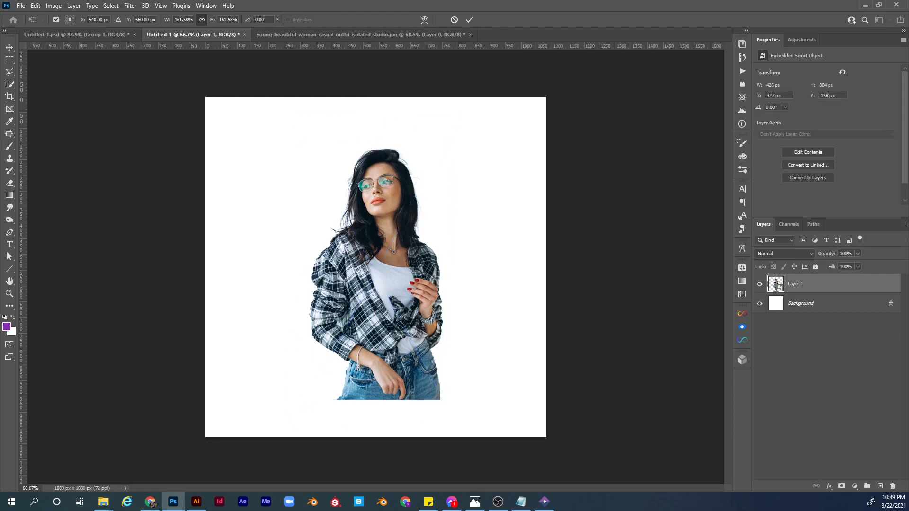
key(z)
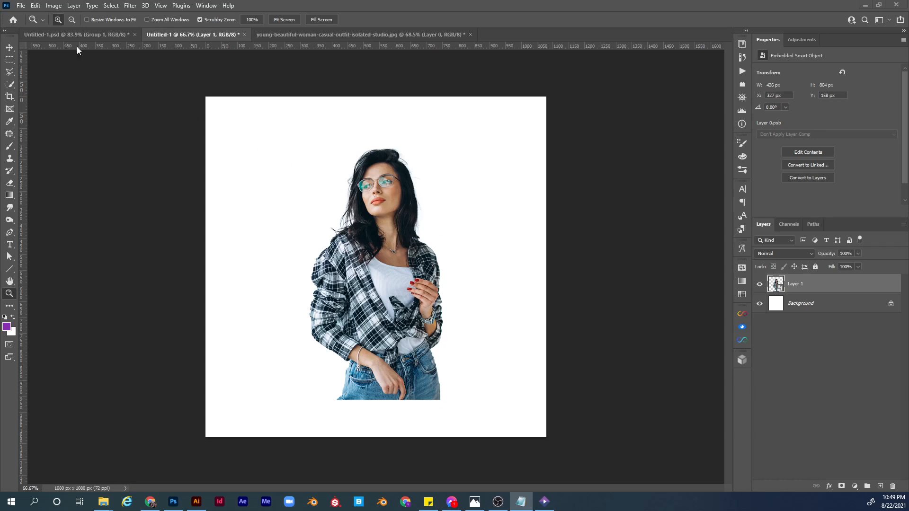
Place cell phone.png as an embedded object over the woman's torso at about Y 673.5 px and move its layer below Layer 1.
click(21, 7)
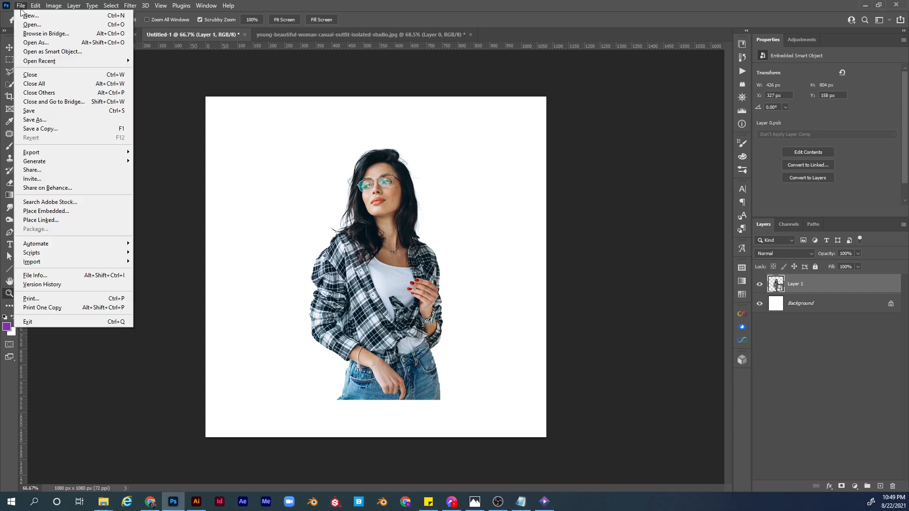
click(70, 210)
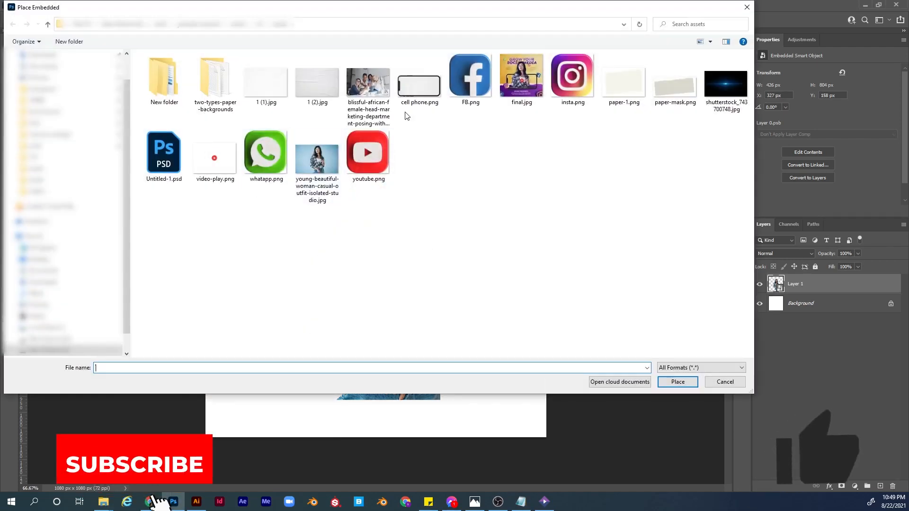
double_click(423, 87)
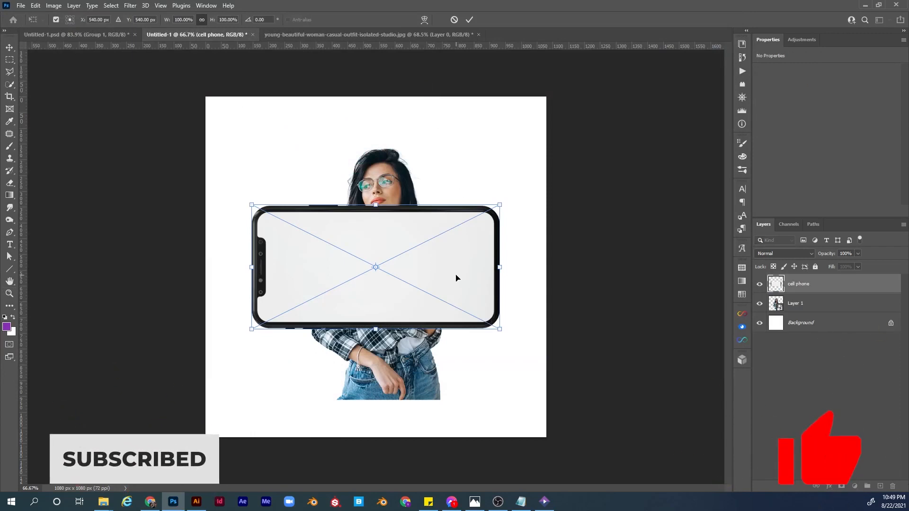
drag(455, 278, 458, 316)
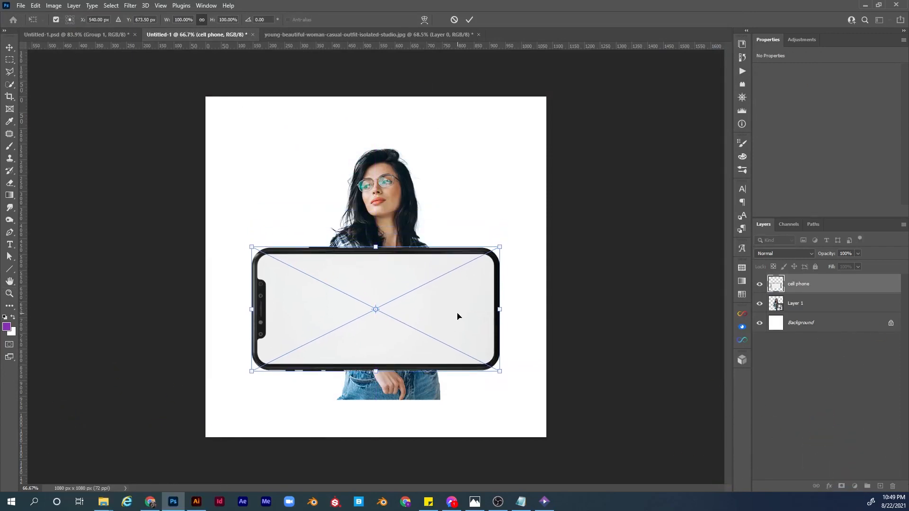
key(Return)
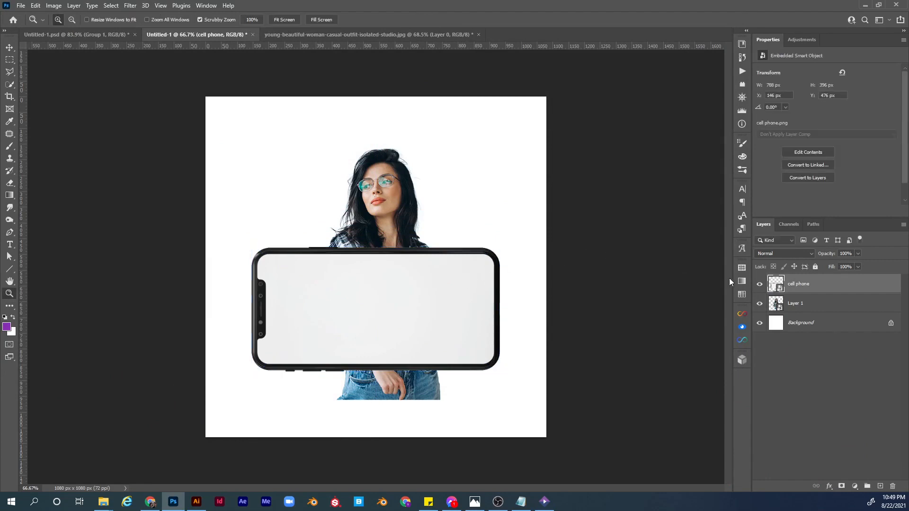
drag(809, 285, 804, 312)
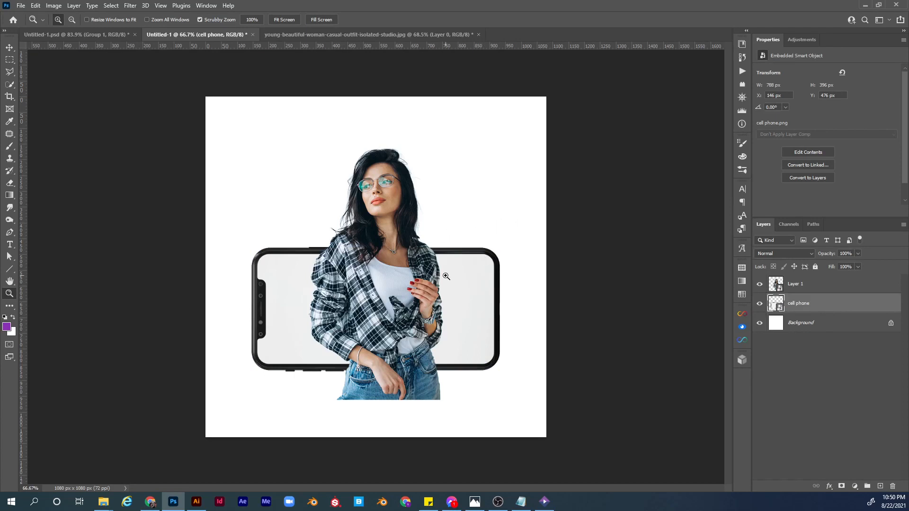
Place paper-1.png as an embedded object above the cell phone layer, rotated about 6.49° and covering the lower part of the canvas.
click(21, 5)
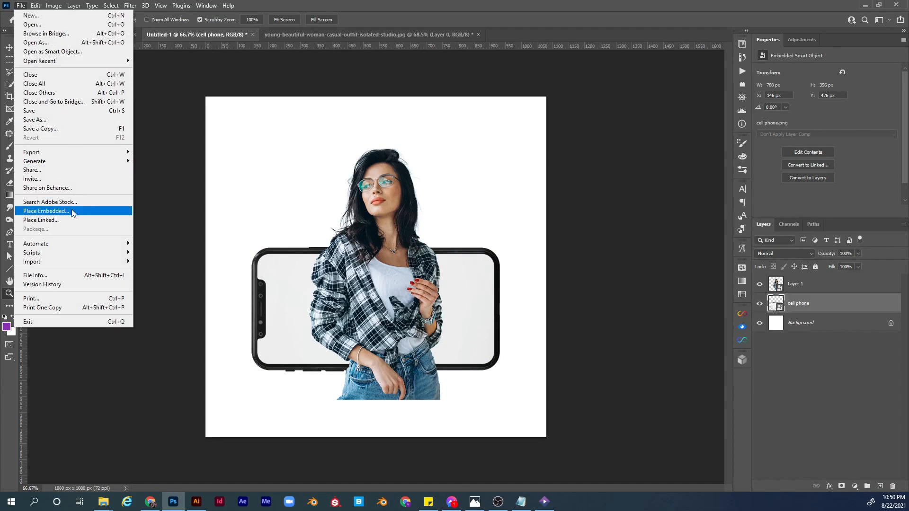
click(124, 211)
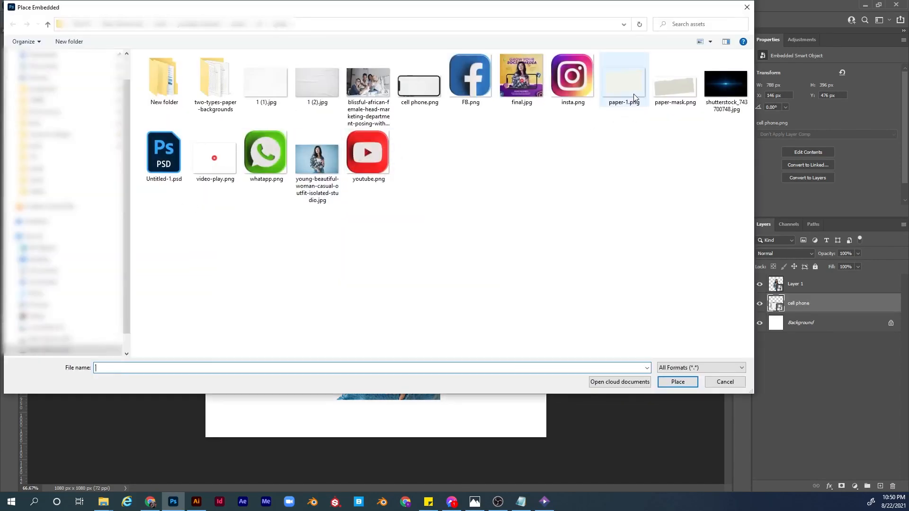
double_click(624, 81)
drag(546, 268, 561, 351)
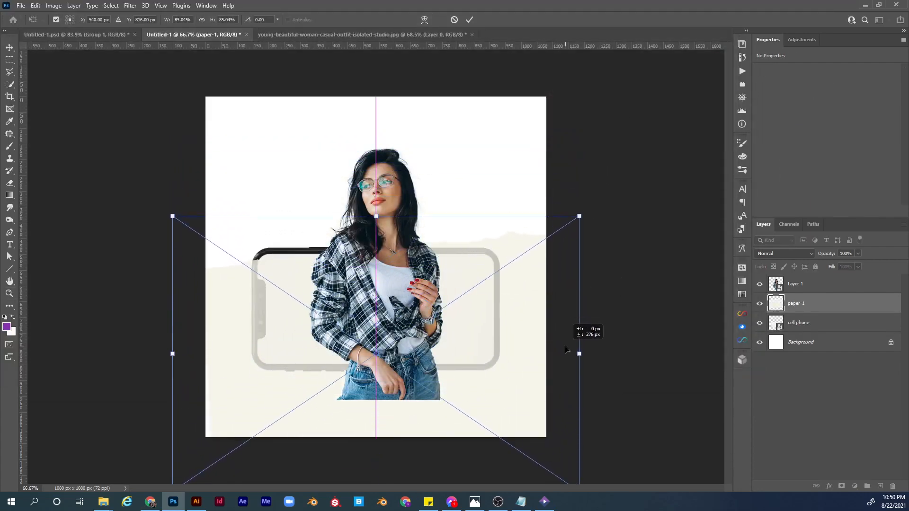
drag(600, 203, 649, 232)
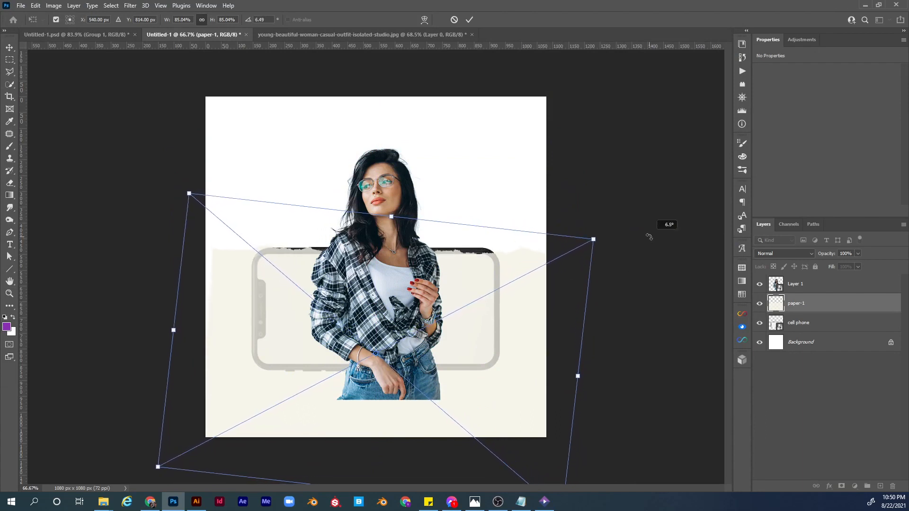
drag(578, 300, 560, 375)
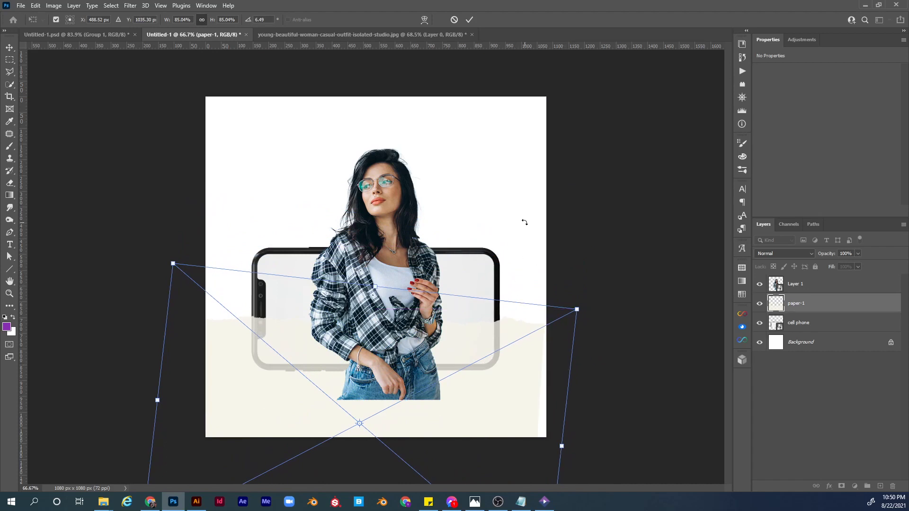
key(Return)
Enlarge the paper-1 layer to about 87.68% and shift it to X 514 px, Y 1022 px so it spans the canvas width.
key(z)
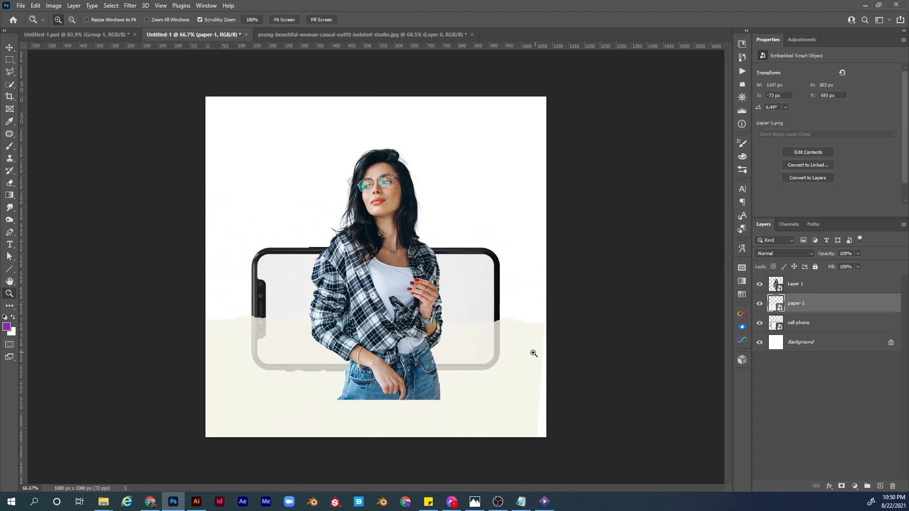
key(v)
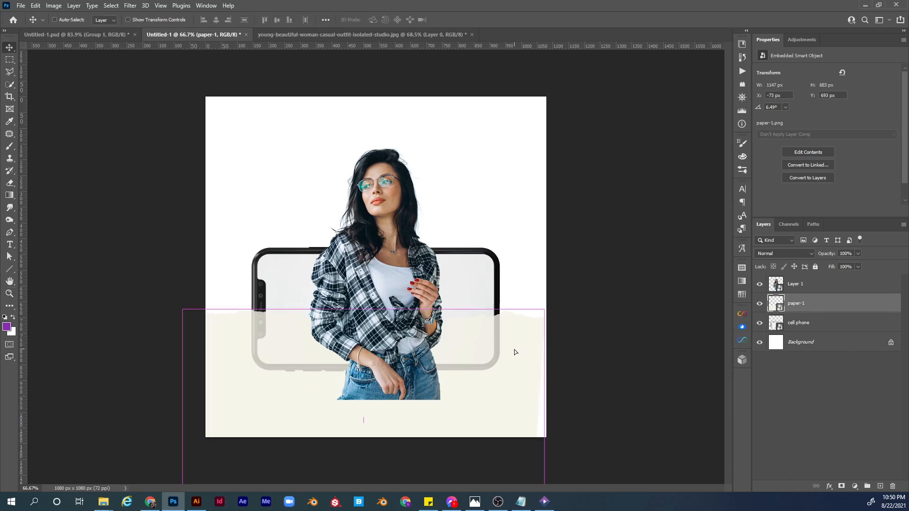
drag(514, 349, 514, 349)
key(ctrl+t)
mouse_move(562, 440)
mouse_down()
mouse_move(570, 442)
mouse_move(560, 438)
mouse_up()
key(Right)
key(Right)
key(Right)
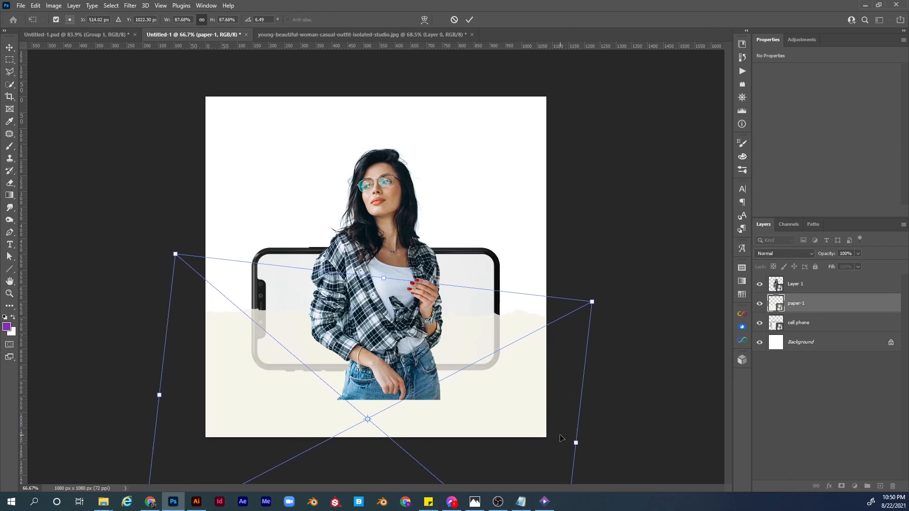
key(Return)
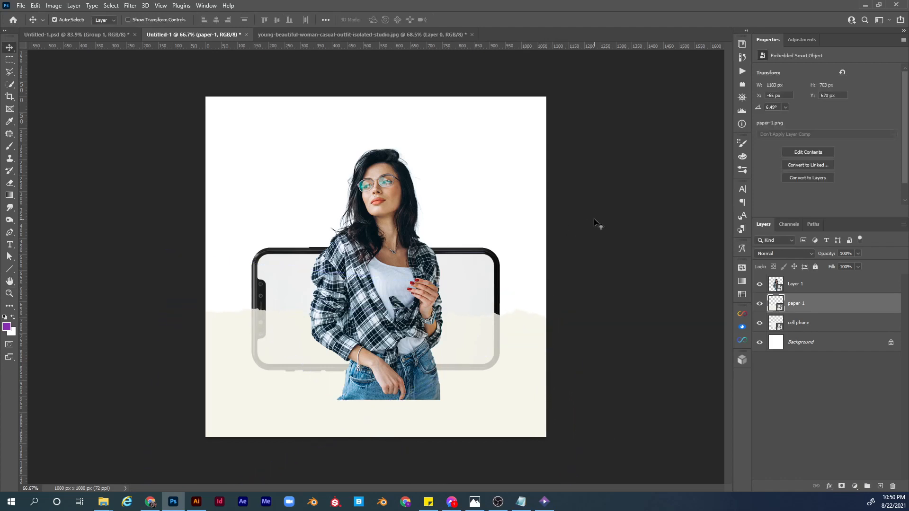
key(ctrl+0)
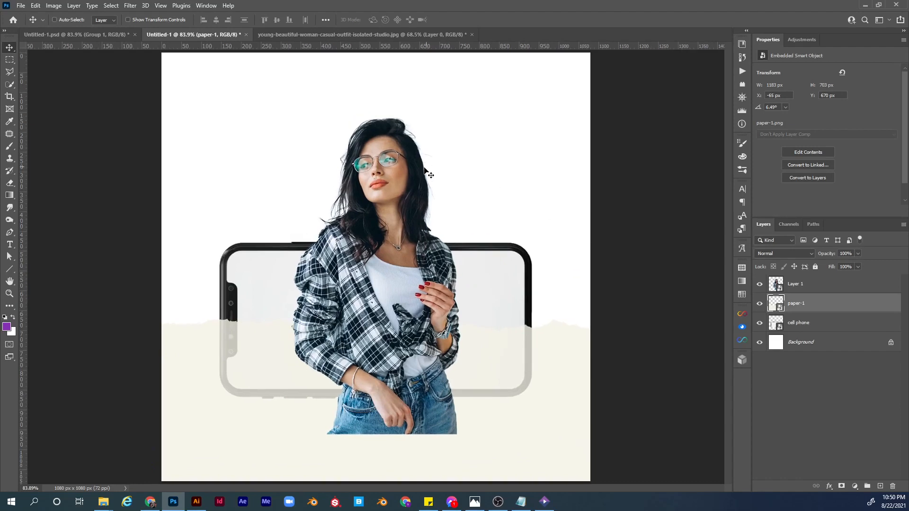
Place paper-mask.png as an embedded object above paper-1, rotated 6.76°, scaled to about 99.93% and moved down to about Y 933 px.
click(21, 6)
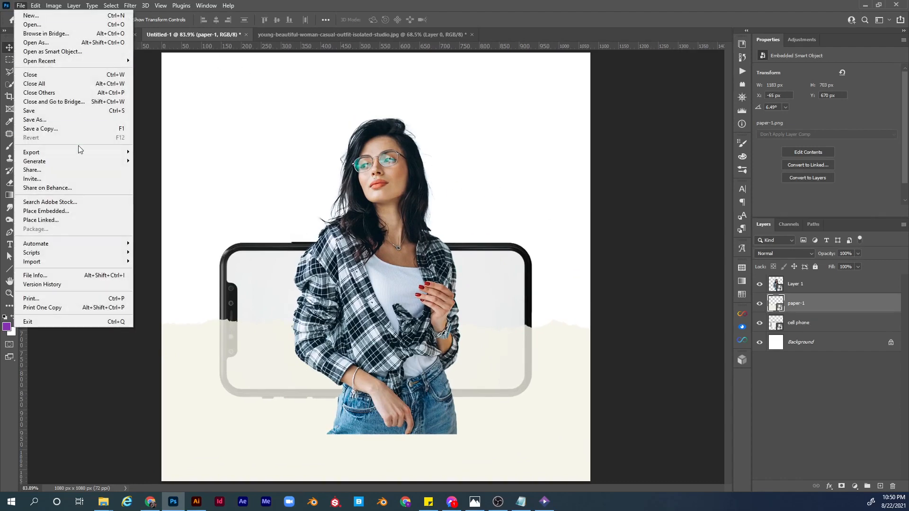
click(75, 211)
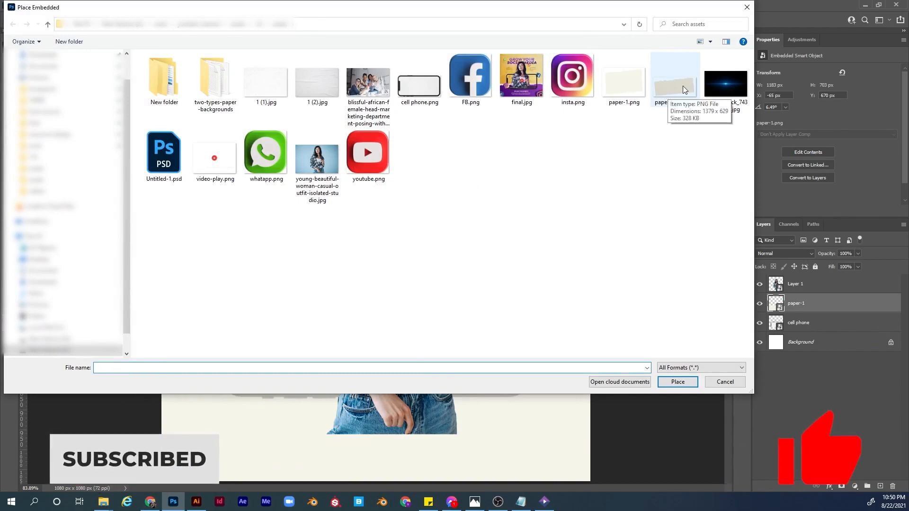
double_click(672, 86)
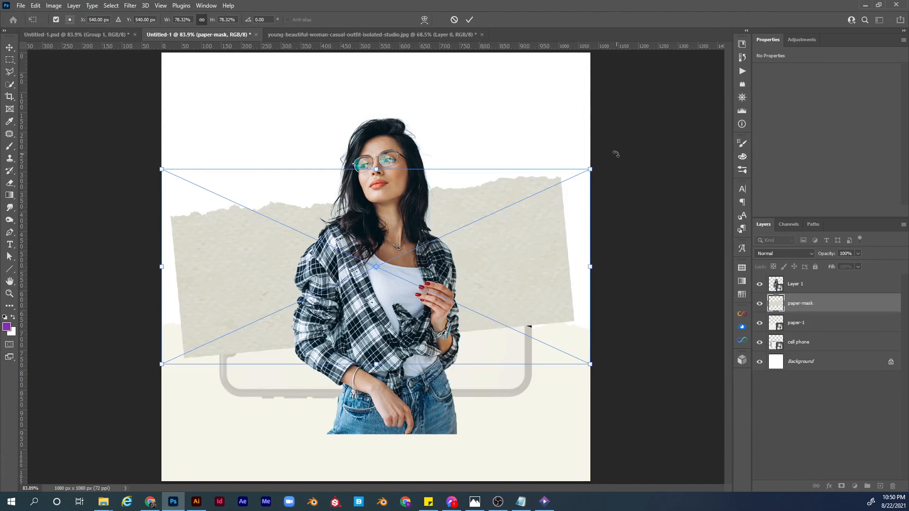
drag(616, 154, 620, 189)
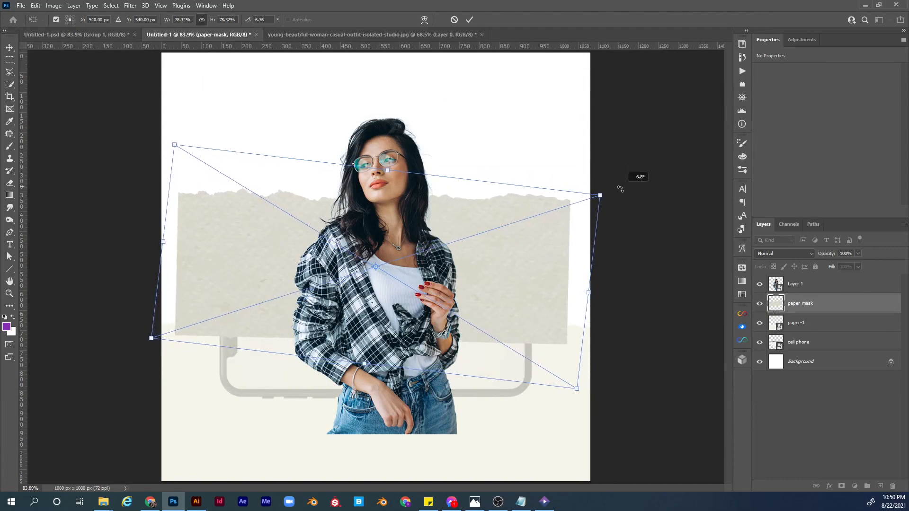
drag(590, 293, 647, 298)
drag(601, 275, 611, 429)
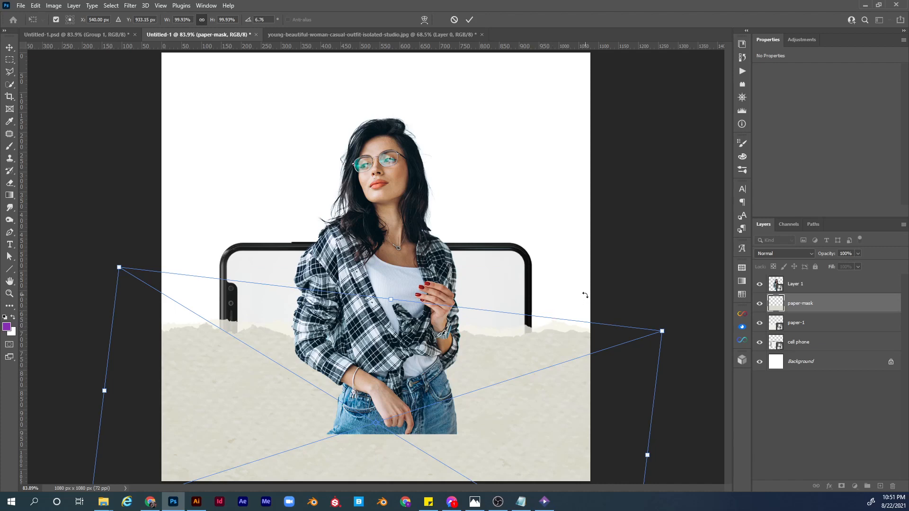
key(Return)
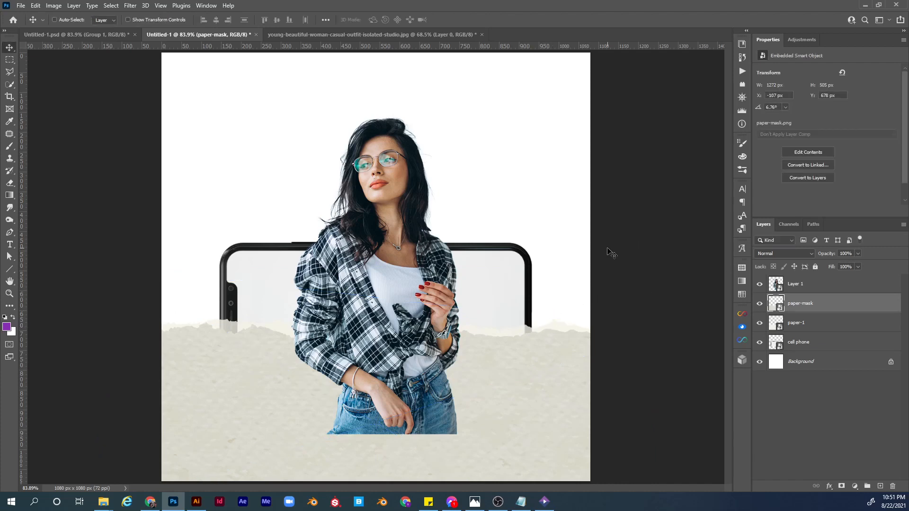
Move the paper-mask and paper-1 layers together below the cell phone layer.
shift+click(815, 327)
drag(819, 307, 818, 353)
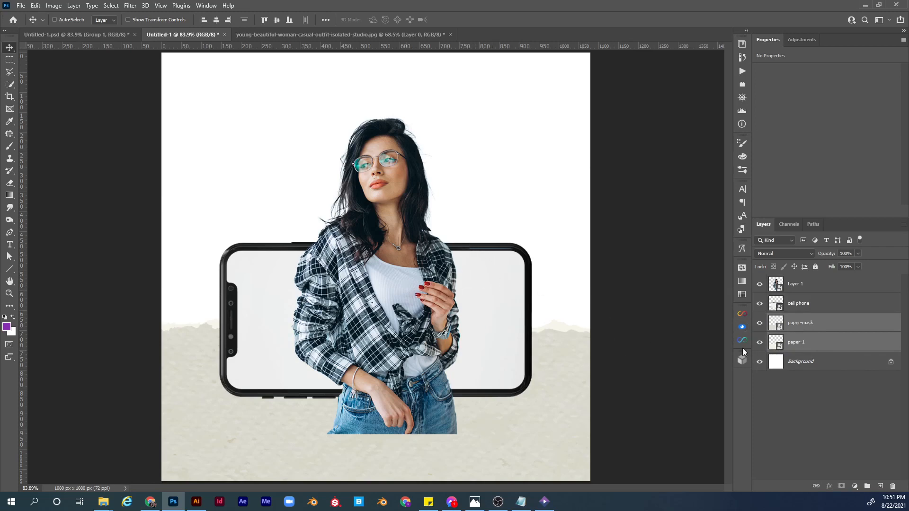
Add a Solid Color fill layer in purple #882fb1 directly above the Background layer.
click(802, 362)
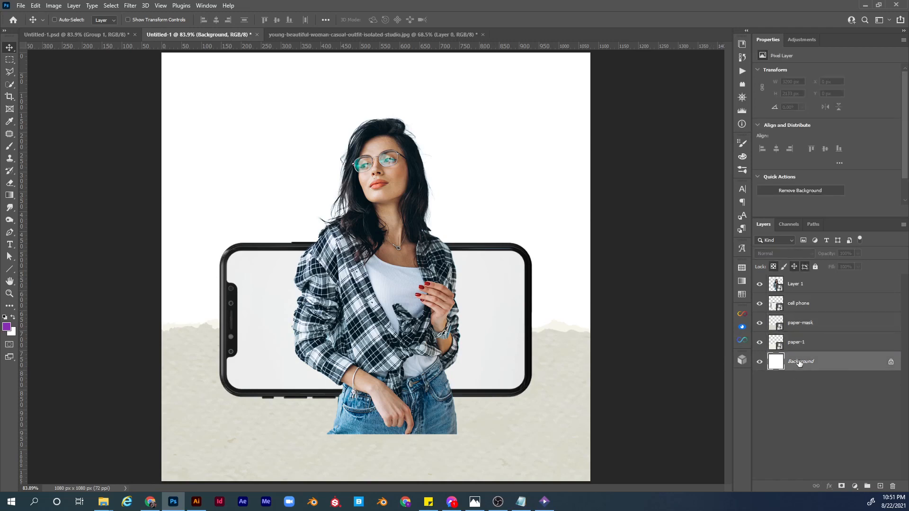
click(854, 486)
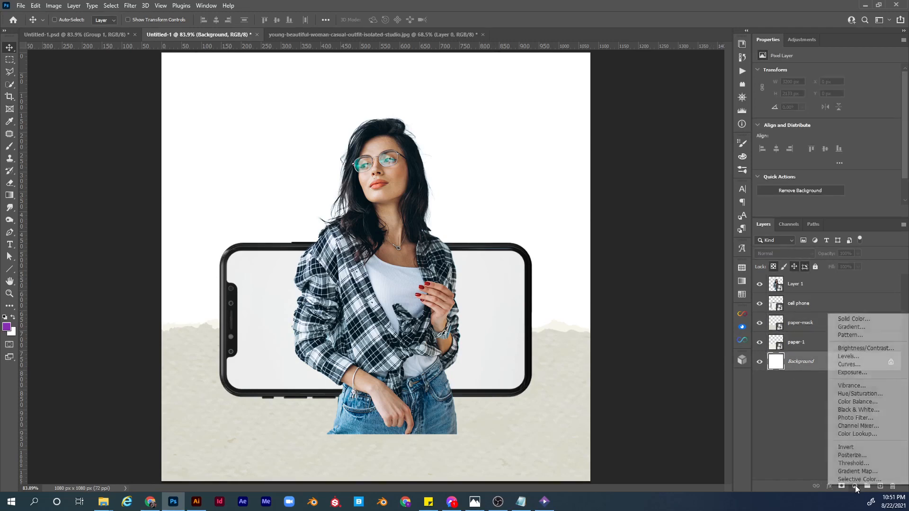
click(854, 488)
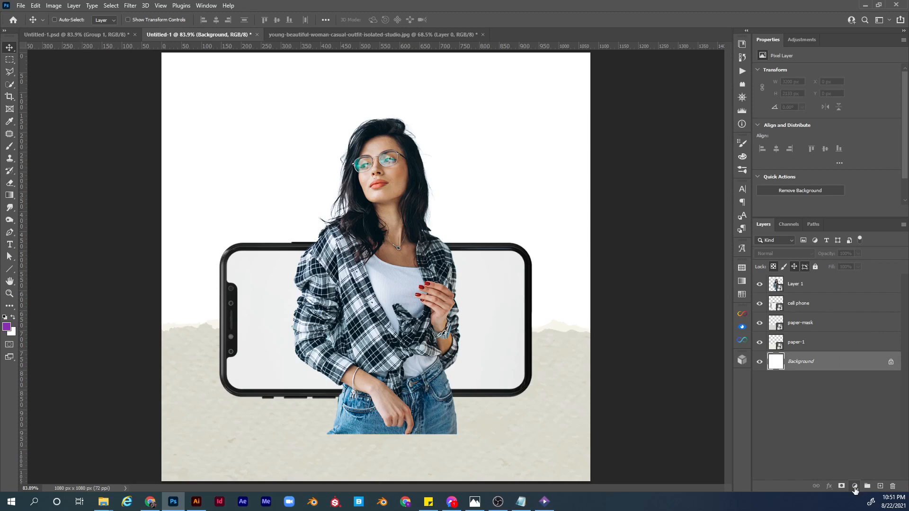
click(854, 487)
click(866, 322)
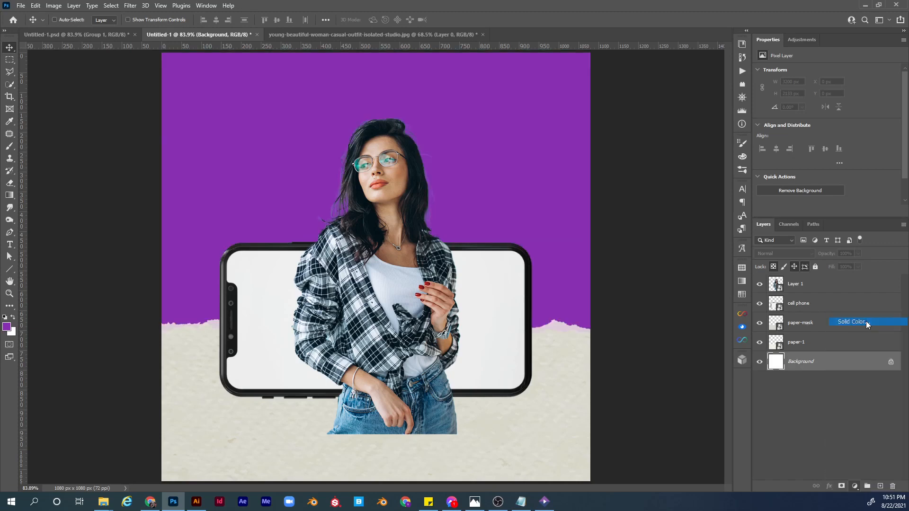
drag(298, 95, 719, 93)
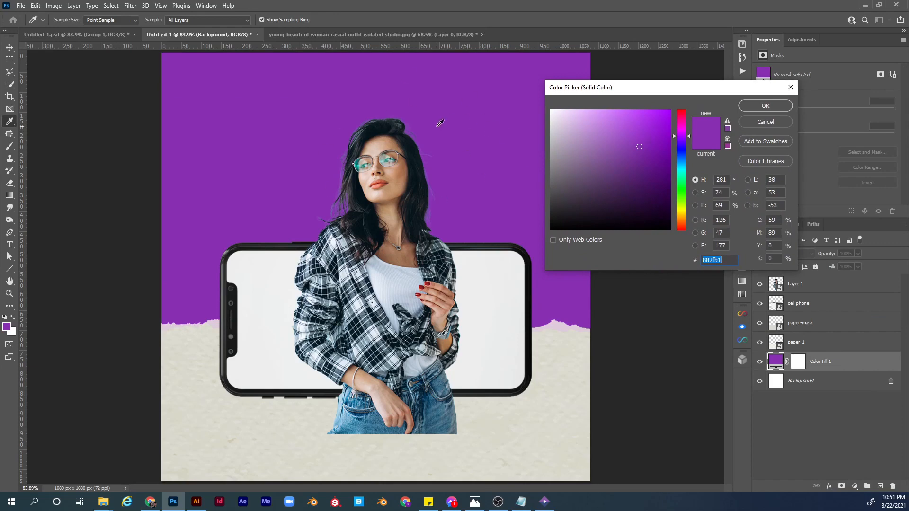
click(765, 105)
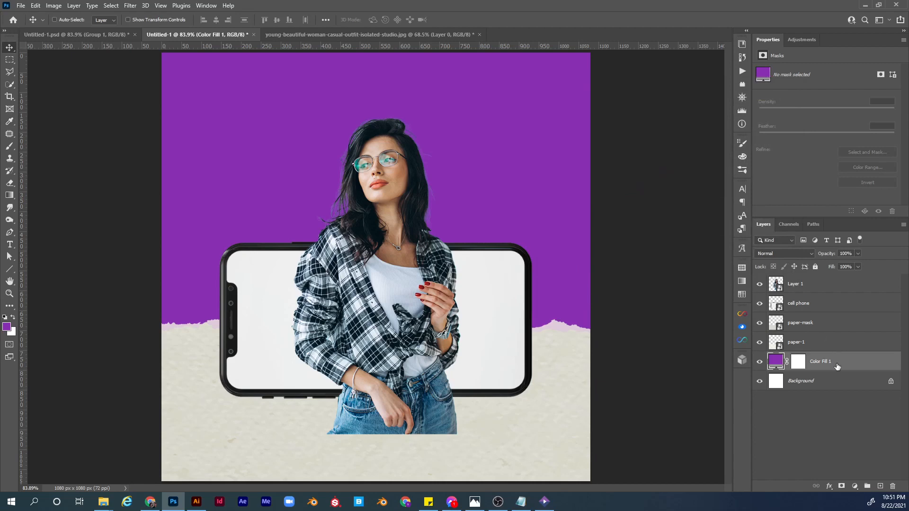
Duplicate the purple Color Fill 1 layer and recolour the copy golden yellow.
key(ctrl+j)
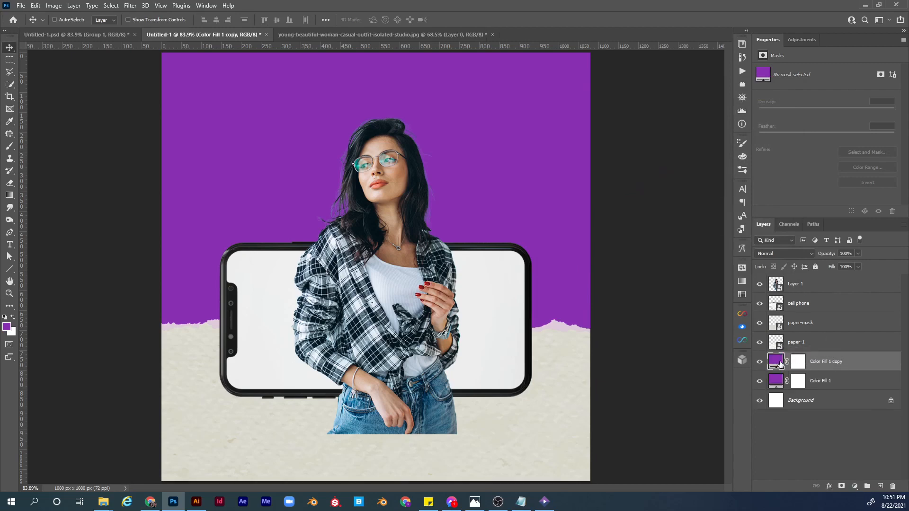
double_click(776, 362)
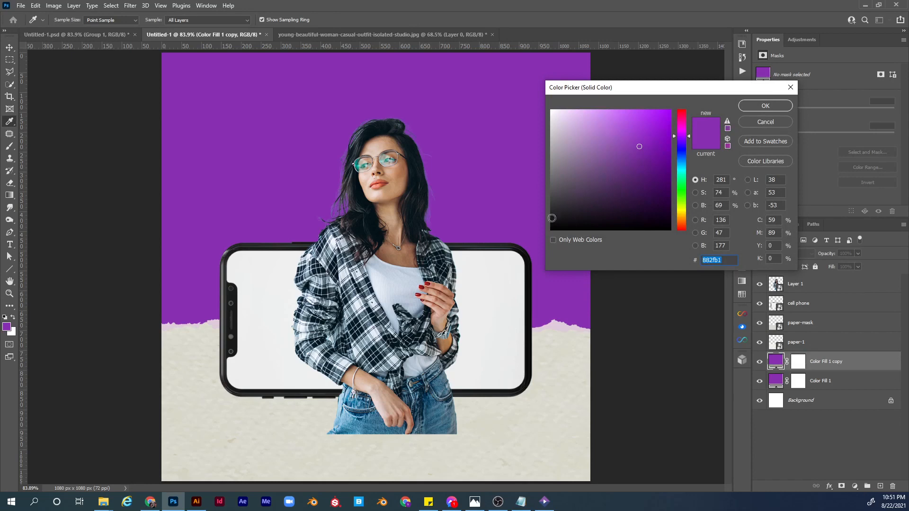
drag(681, 136, 680, 212)
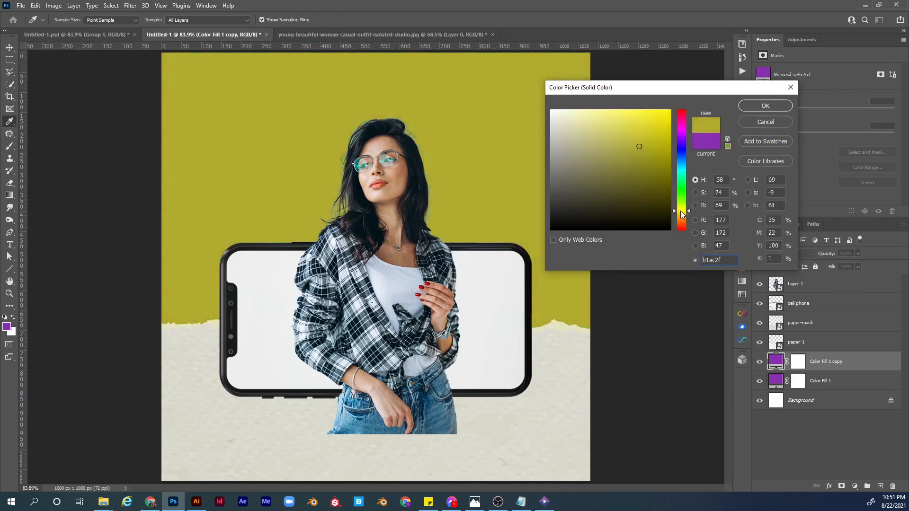
mouse_move(637, 148)
mouse_down()
mouse_move(639, 109)
mouse_move(633, 122)
mouse_up()
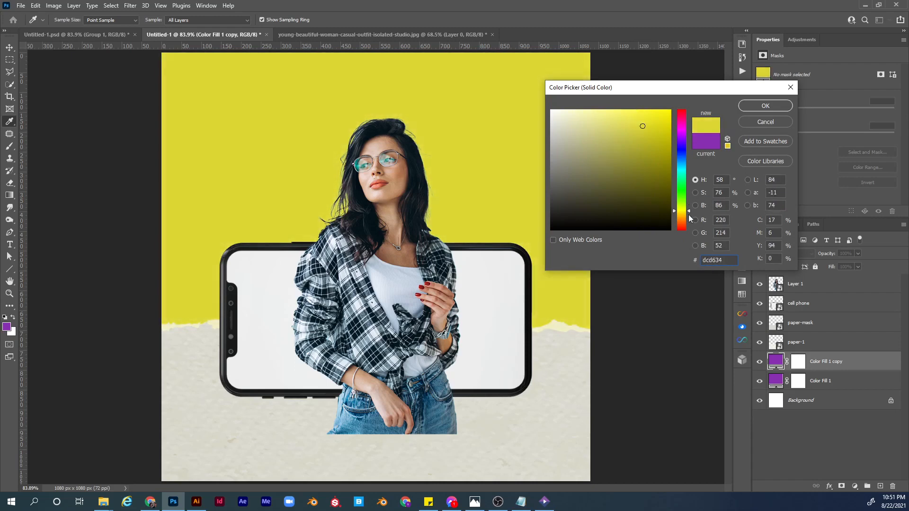
drag(684, 210, 683, 215)
drag(642, 126, 639, 116)
click(770, 105)
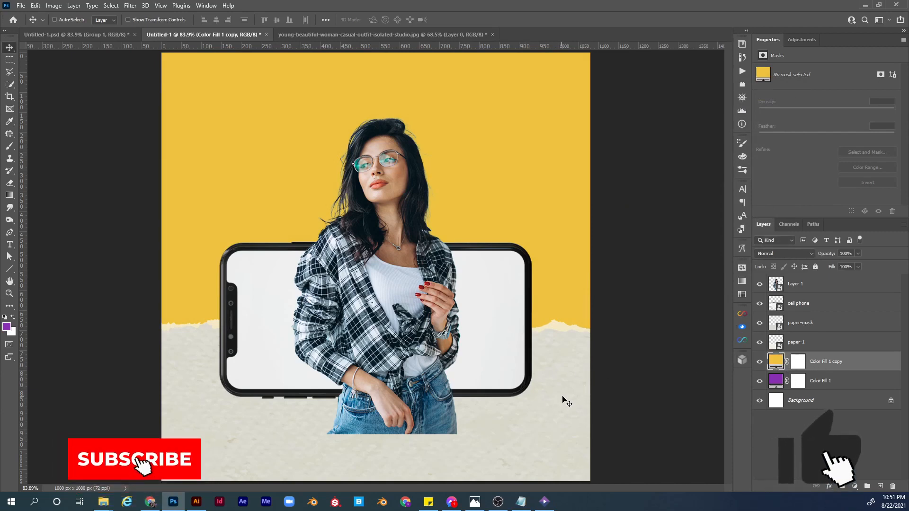
Load the paper-mask layer's outline as a selection, hiding Color Fill 1 copy while selecting and showing it again.
click(760, 362)
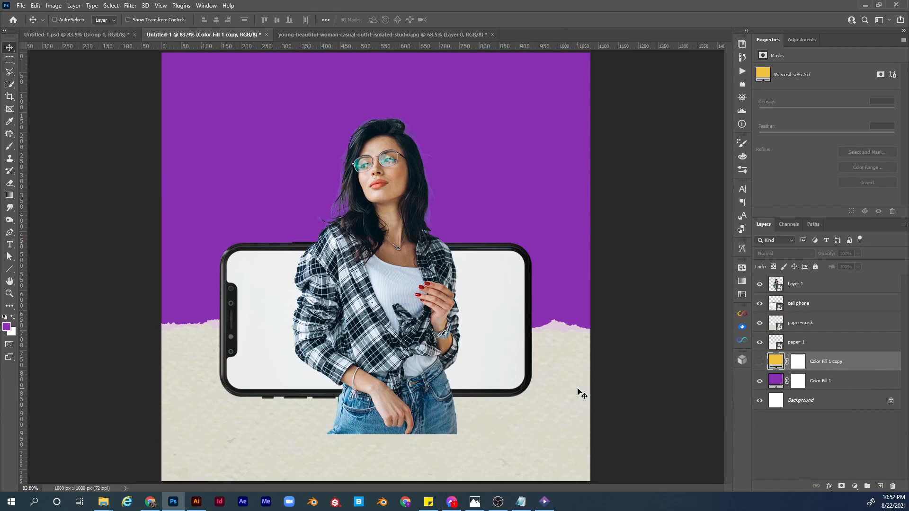
ctrl+click(578, 422)
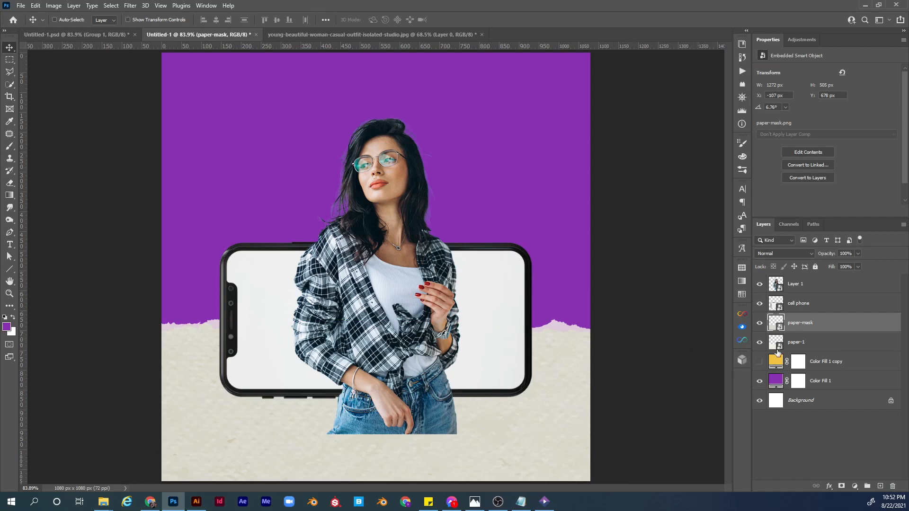
key(ctrl)
key(ctrl)
ctrl+click(775, 323)
click(759, 362)
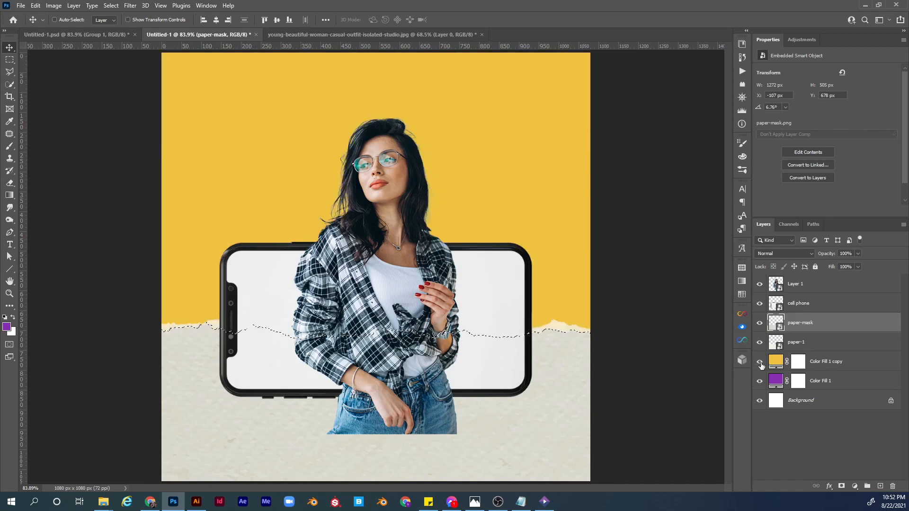
Fill the selected paper area with black on the Color Fill 1 copy layer mask and deselect.
click(829, 368)
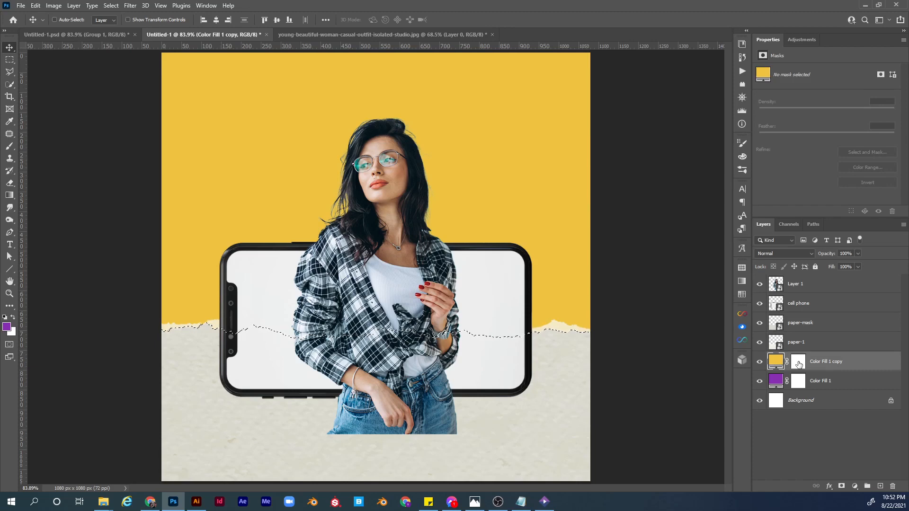
click(799, 364)
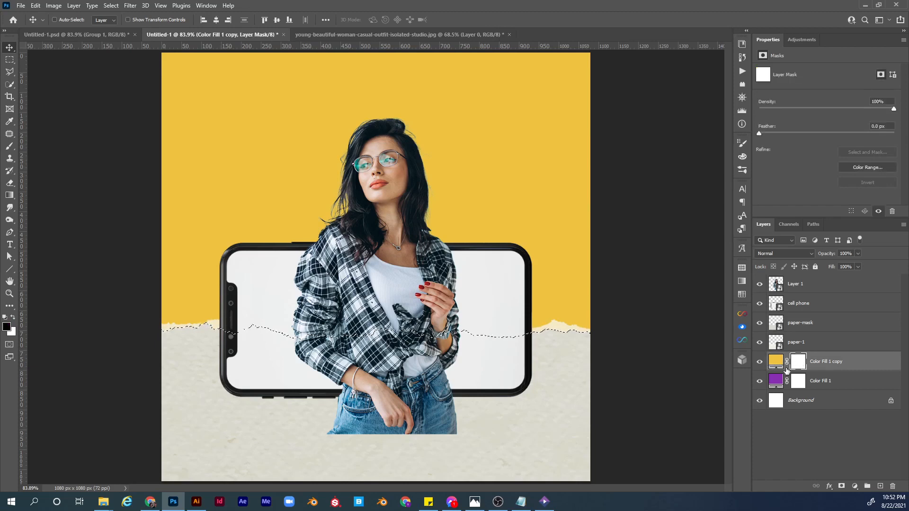
key(x)
key(ctrl)
key(ctrl+BackSpace)
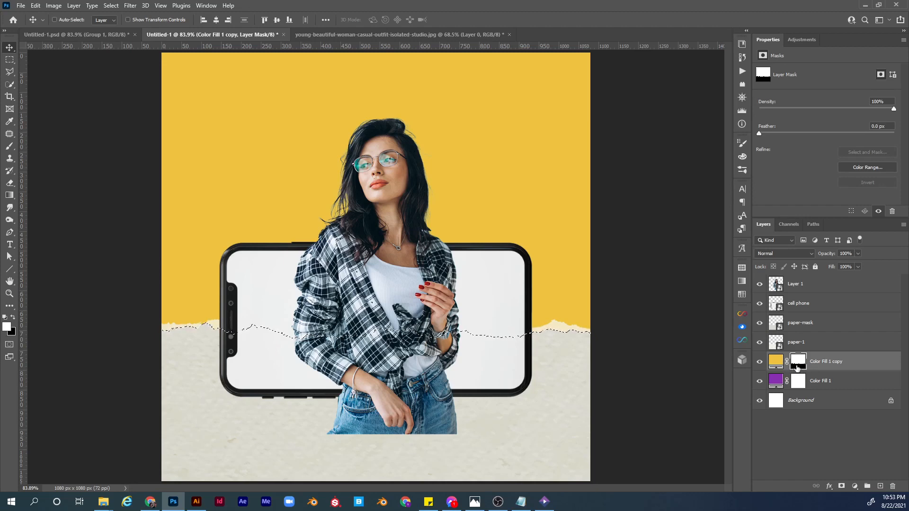
key(ctrl)
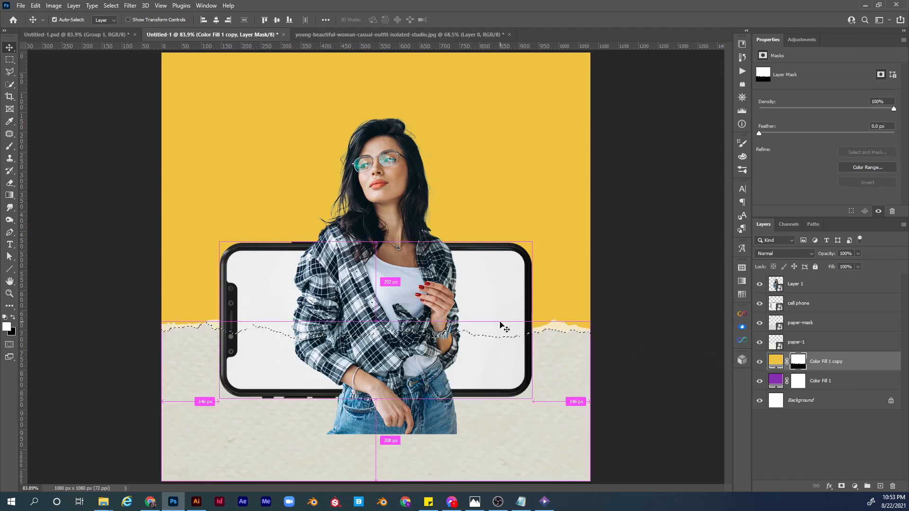
key(ctrl+d)
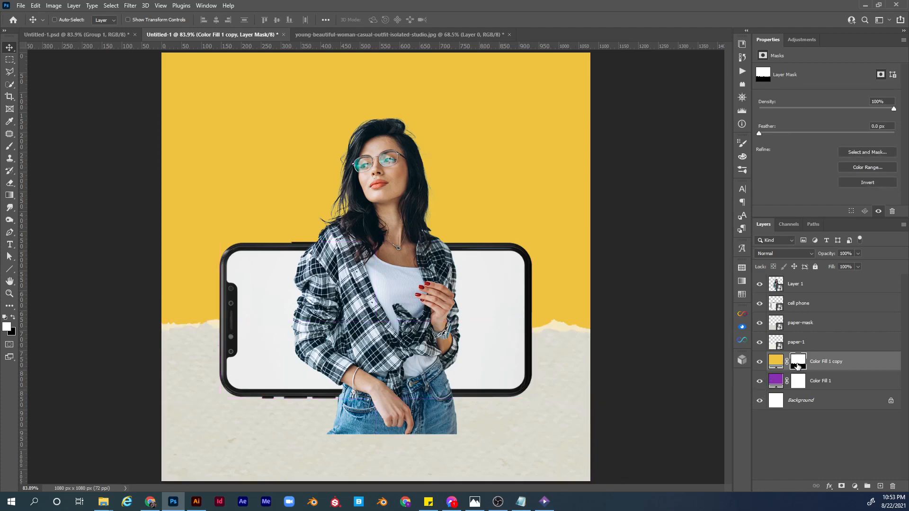
Move Color Fill 1 copy directly above the paper-mask layer and invert its layer mask.
drag(824, 364, 803, 313)
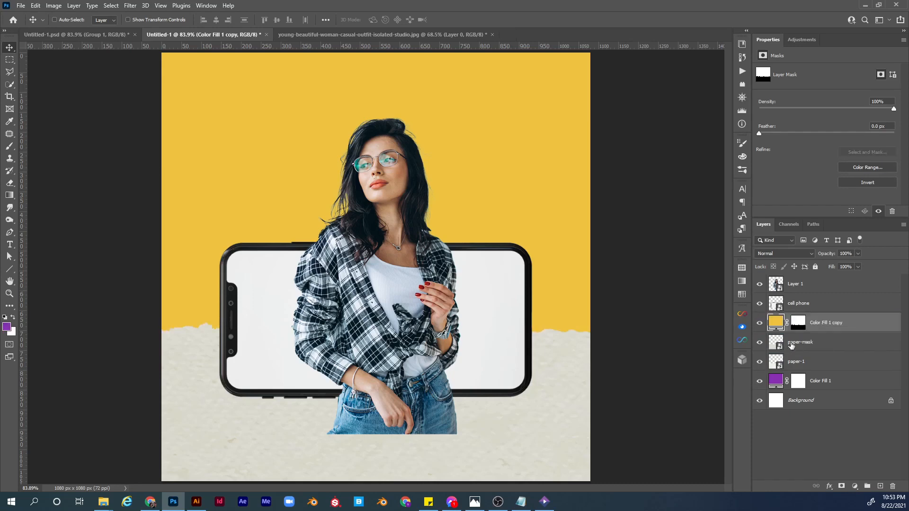
click(799, 326)
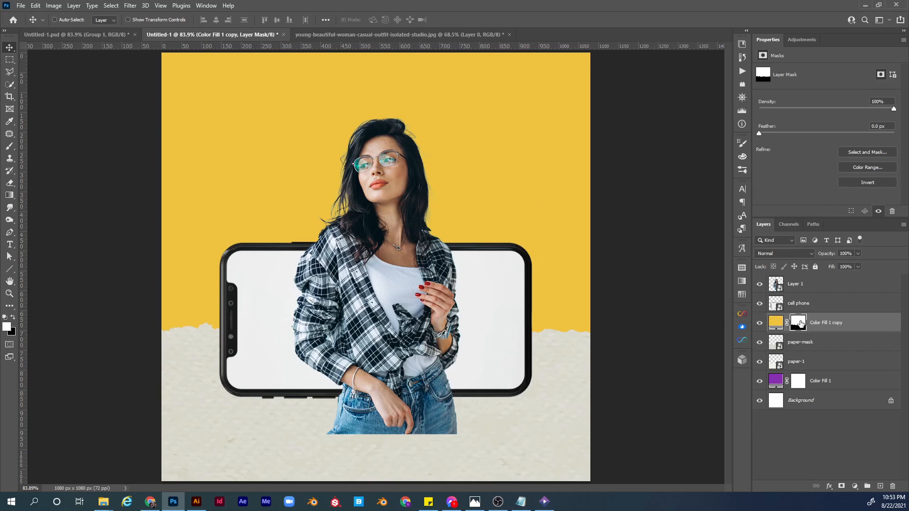
key(ctrl)
key(ctrl+i)
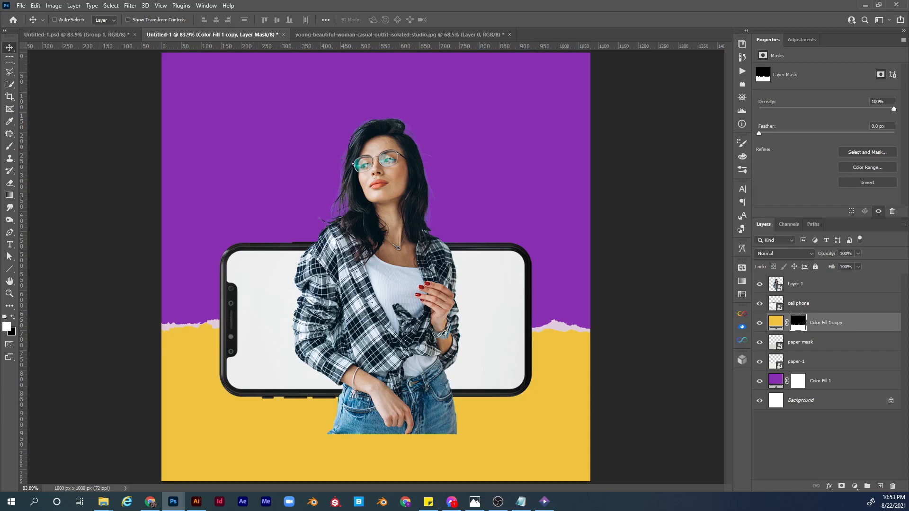
Delete the layer mask of Color Fill 1 copy.
key(alt+Tab)
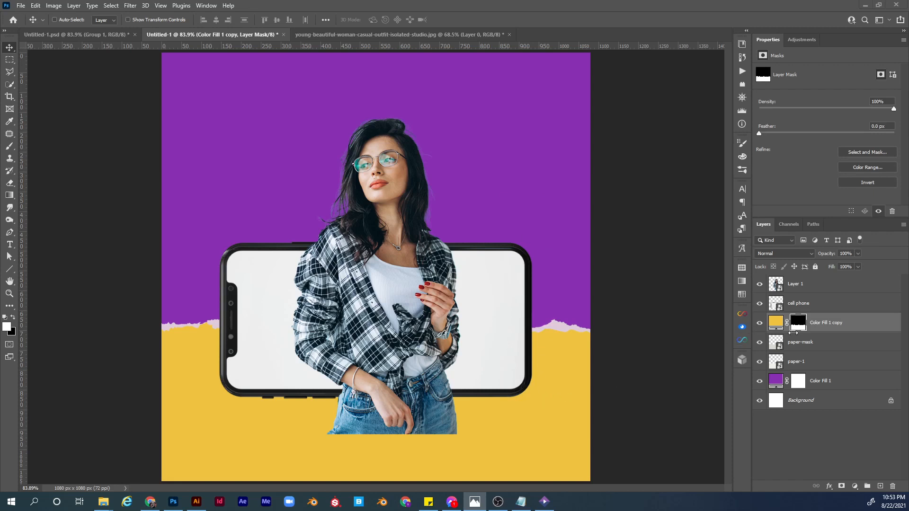
right_click(797, 324)
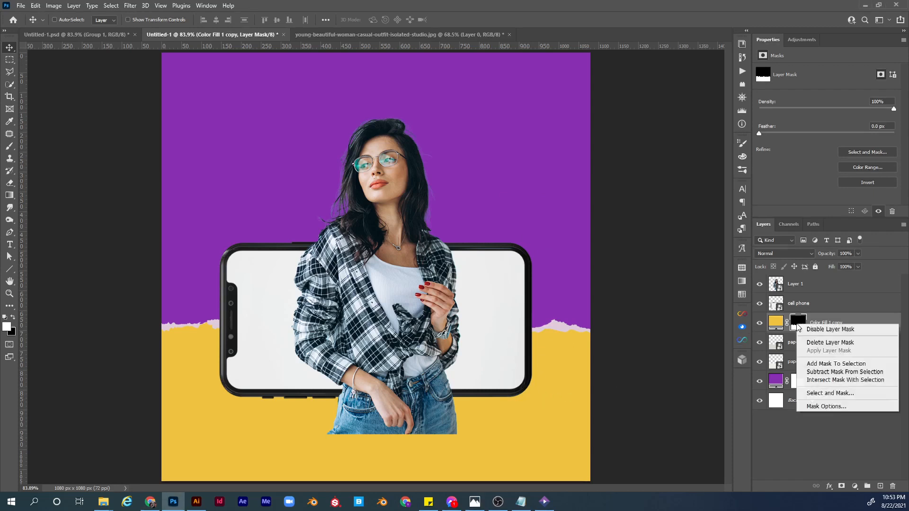
click(819, 344)
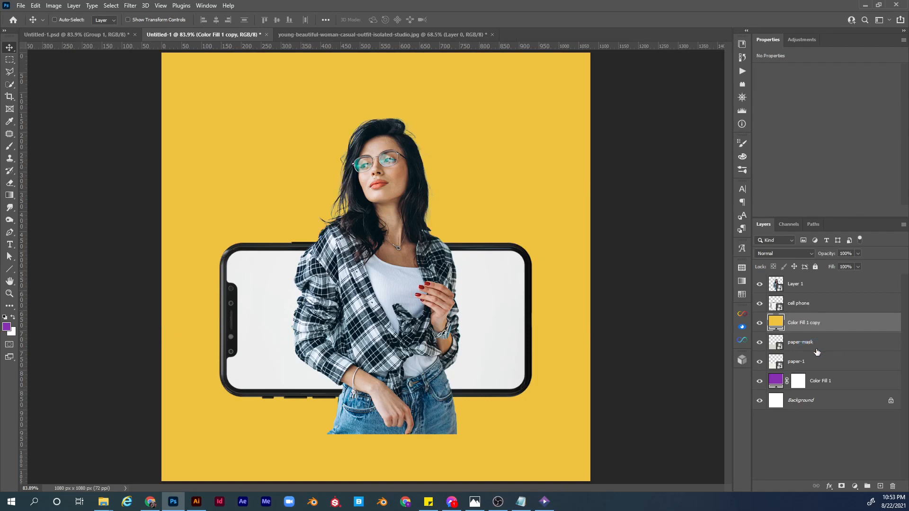
Move Color Fill 1 directly above the paper-mask layer and load paper-mask's outline as a selection, with Color Fill 1's mask active.
click(821, 384)
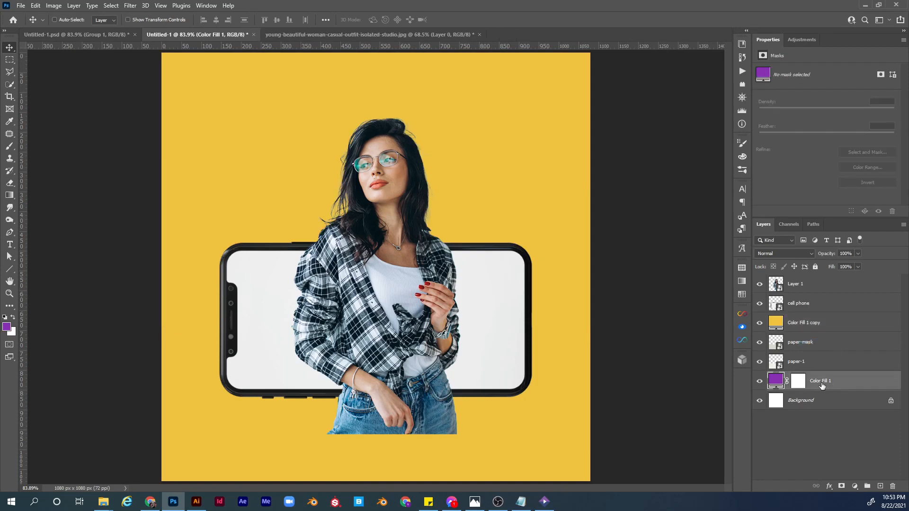
drag(825, 386, 814, 342)
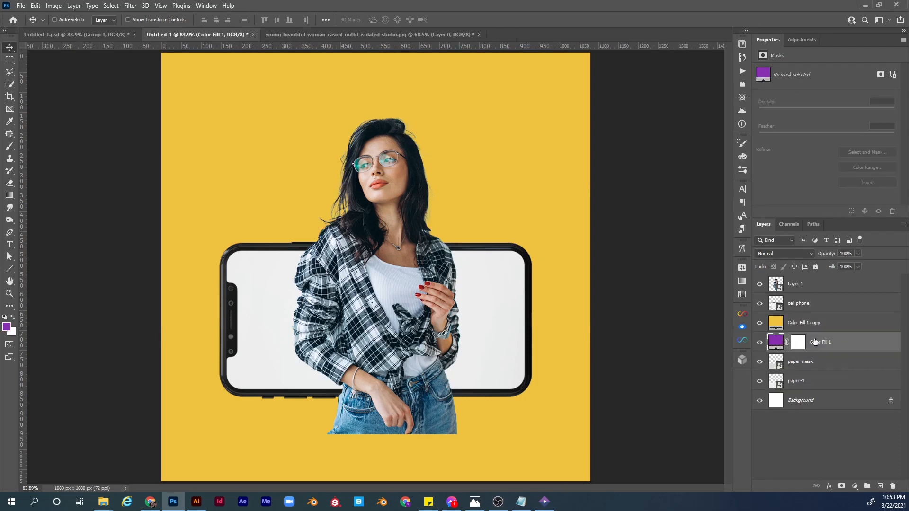
ctrl+click(774, 363)
click(799, 342)
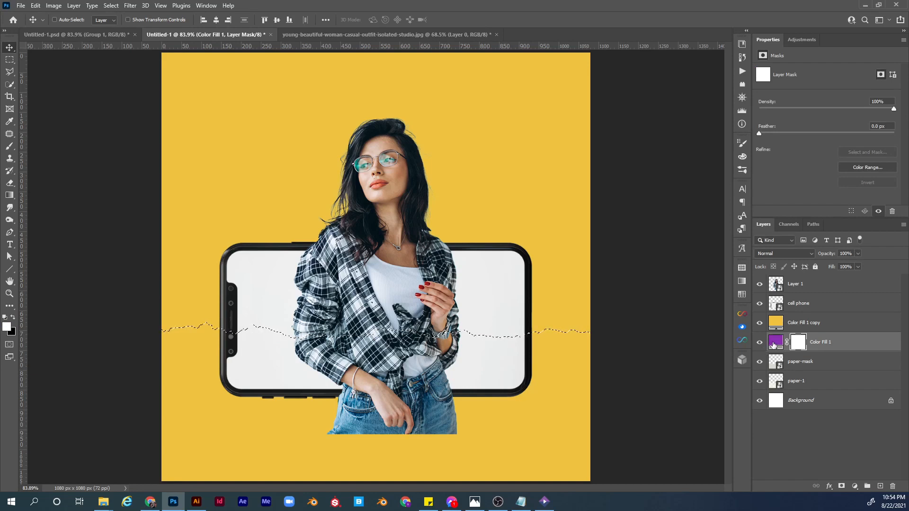
Fill the selected area of Color Fill 1's mask with black, deselect and invert the mask, hiding Color Fill 1 copy.
key(ctrl+BackSpace)
key(ctrl+d)
click(759, 323)
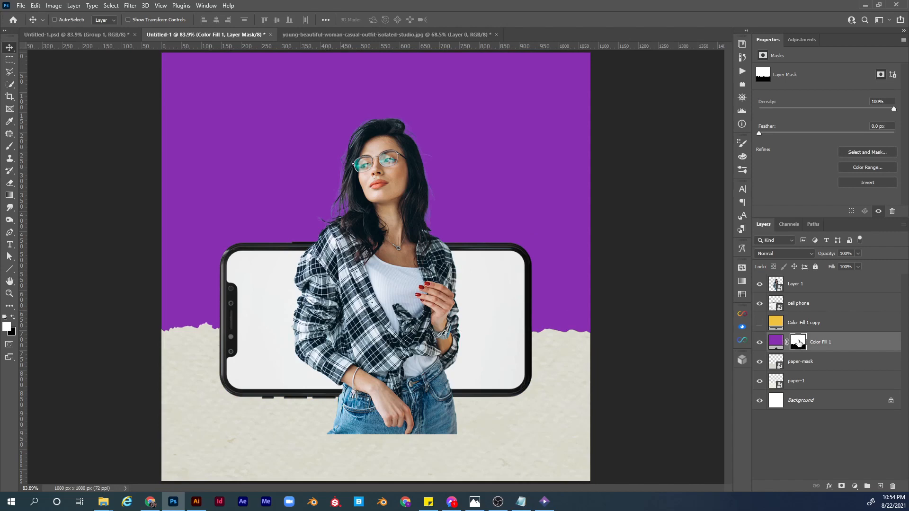
key(ctrl+i)
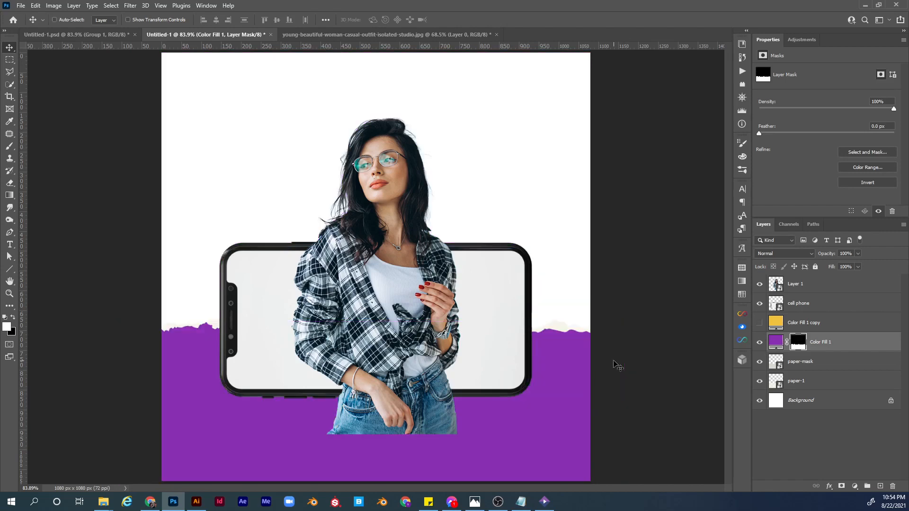
Move Color Fill 1 copy directly below Color Fill 1 and show it again.
click(778, 323)
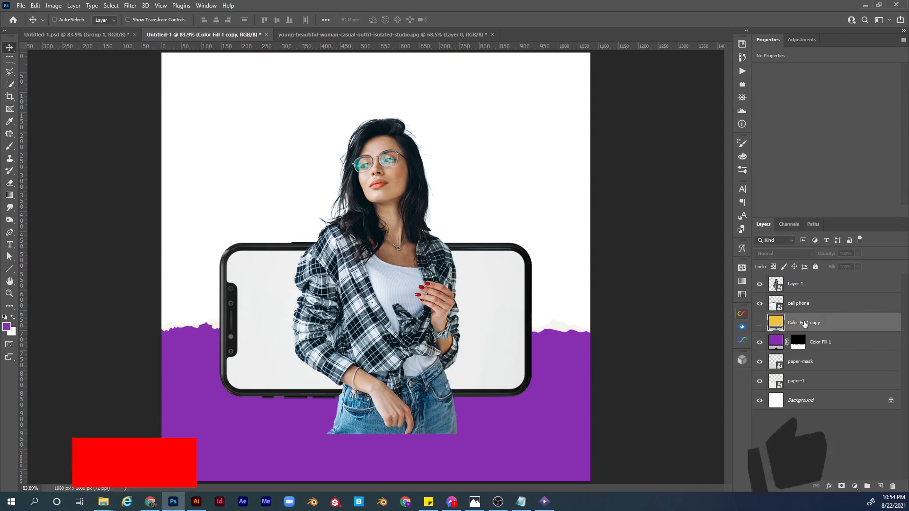
drag(810, 325, 806, 351)
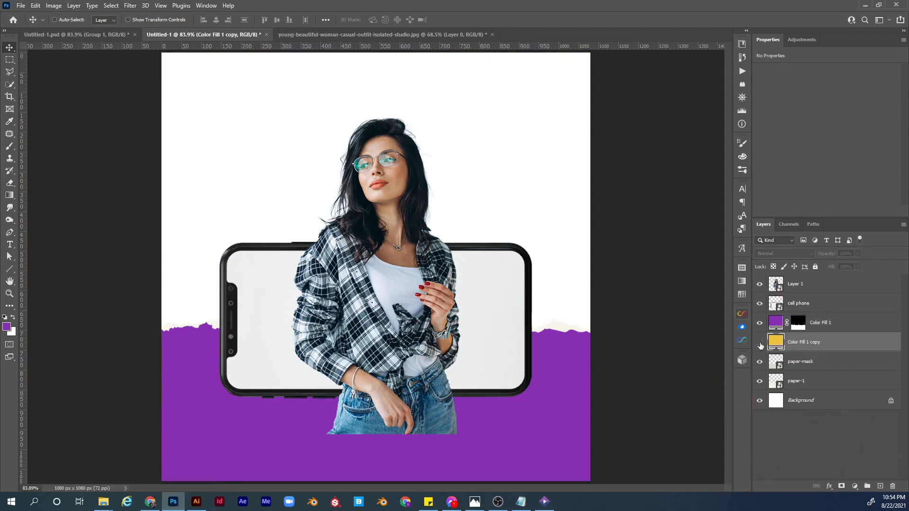
click(760, 346)
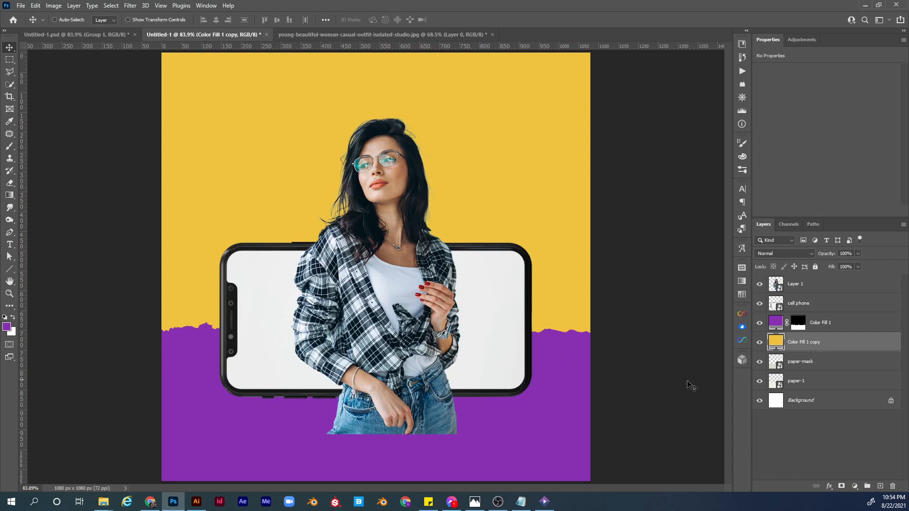
Hide the paper-mask layer and move paper-1 between Color Fill 1 and Color Fill 1 copy, checking the torn edge.
click(775, 364)
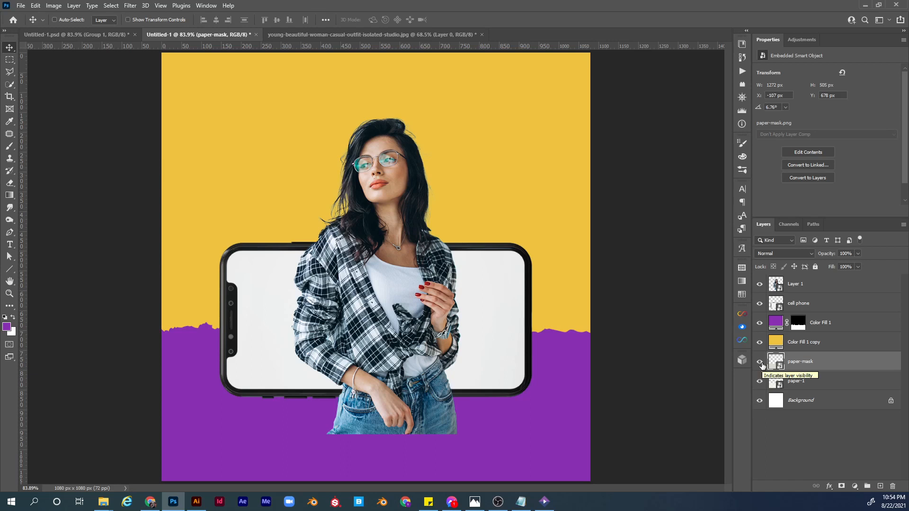
click(759, 362)
click(800, 385)
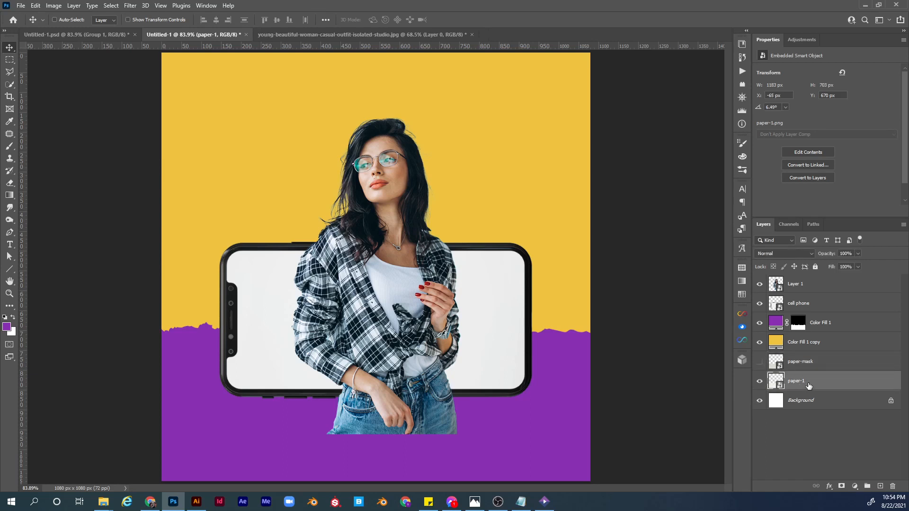
drag(807, 385, 820, 323)
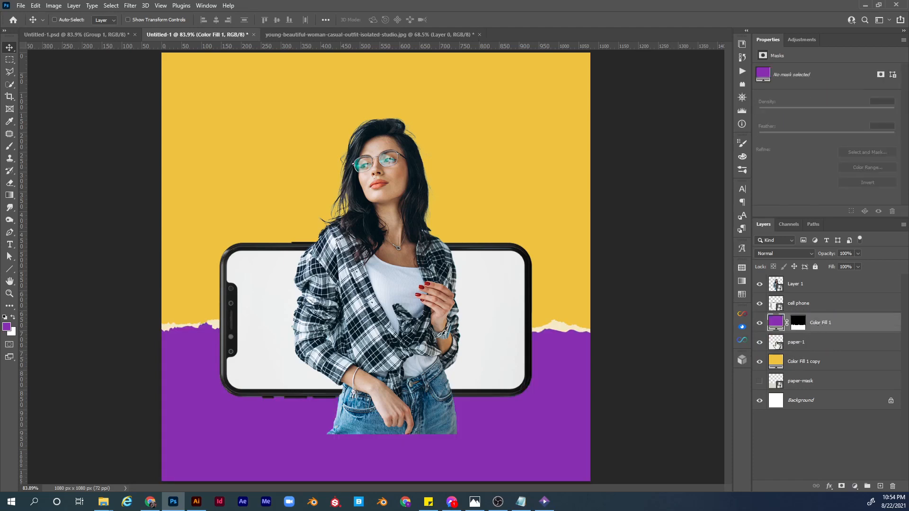
key(z)
drag(551, 330, 596, 333)
key(v)
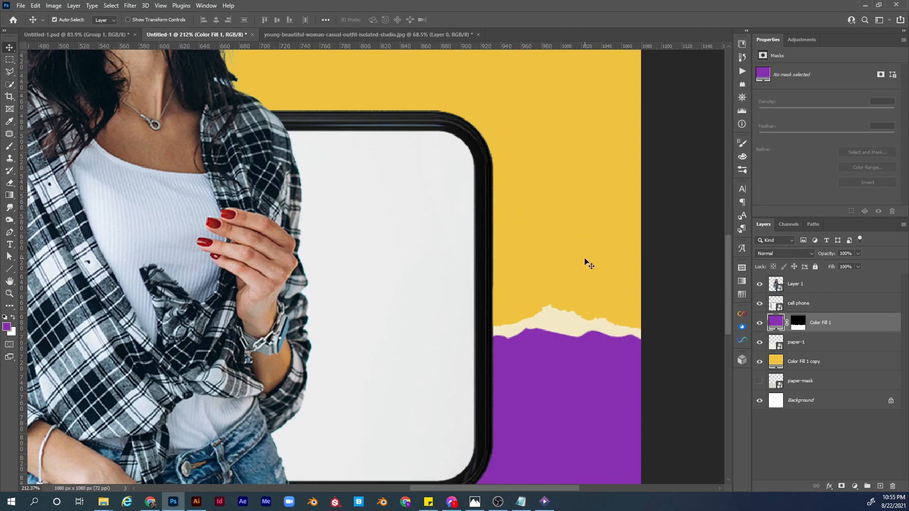
key(ctrl+0)
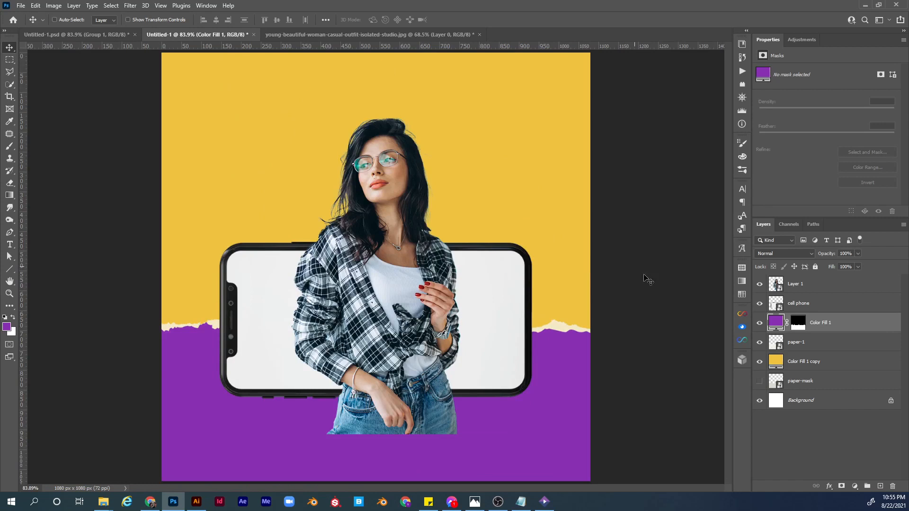
Add a white (ffffff) Color Overlay in Normal blend mode at 100% opacity to the paper-1 layer.
ctrl+click(563, 333)
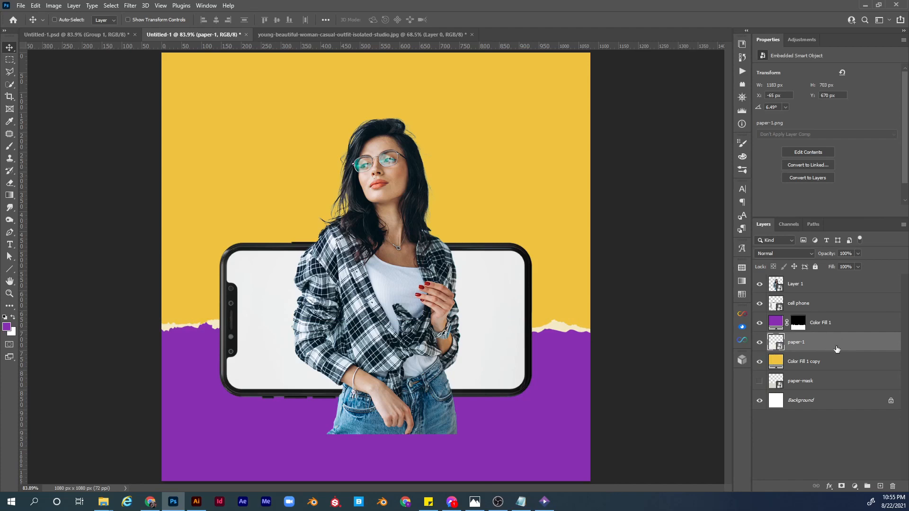
double_click(819, 348)
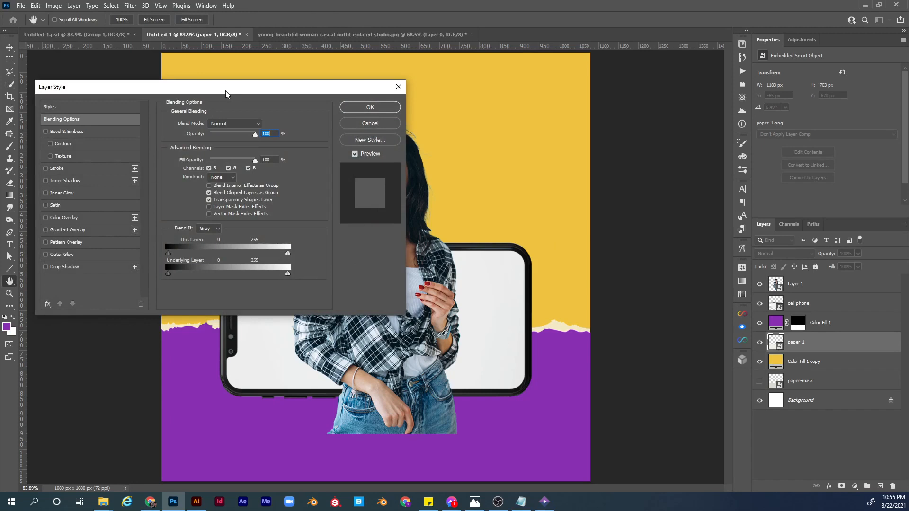
drag(226, 93, 587, 106)
drag(423, 105, 466, 81)
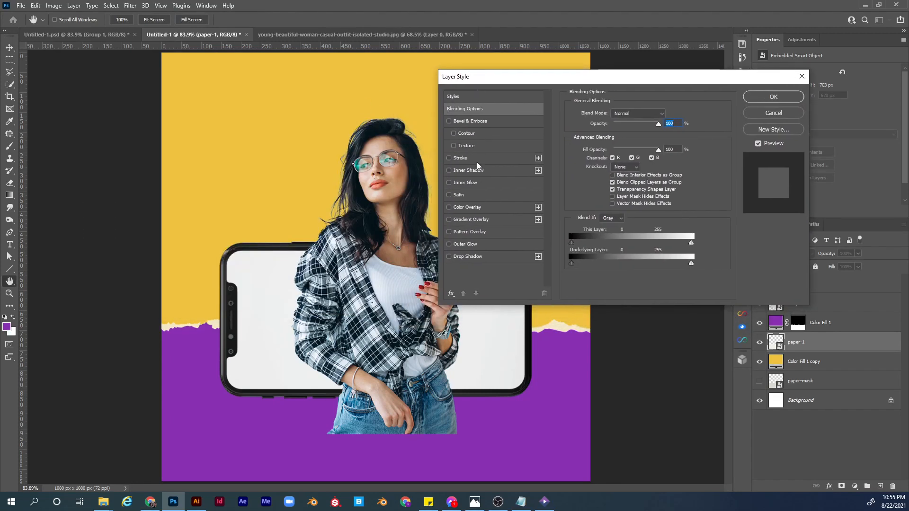
click(449, 208)
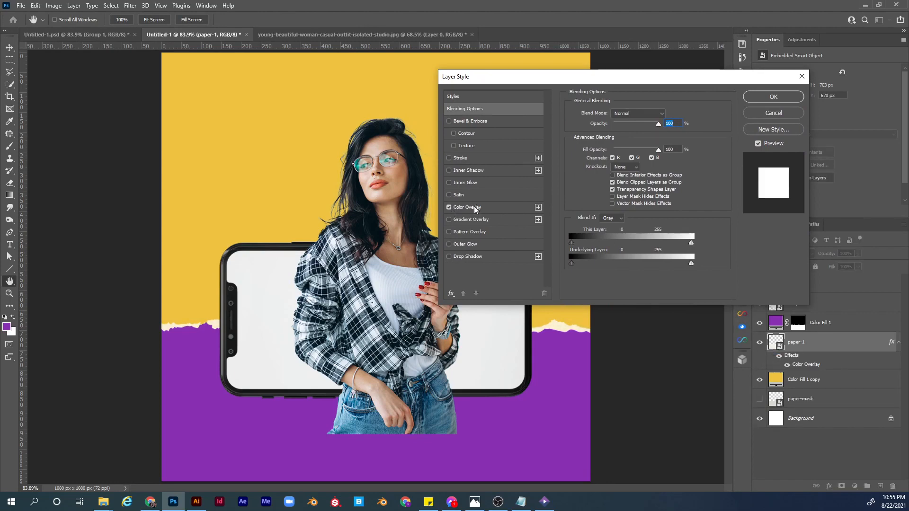
click(474, 208)
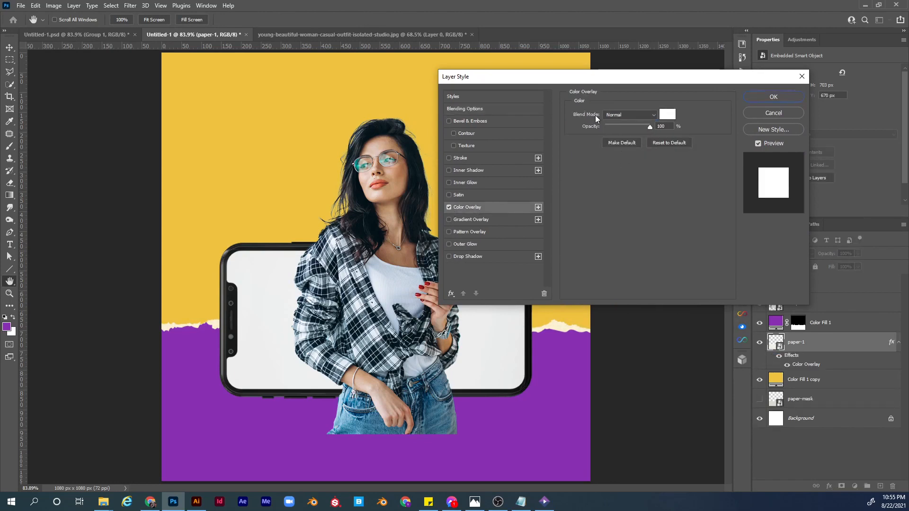
click(625, 115)
click(623, 114)
click(666, 115)
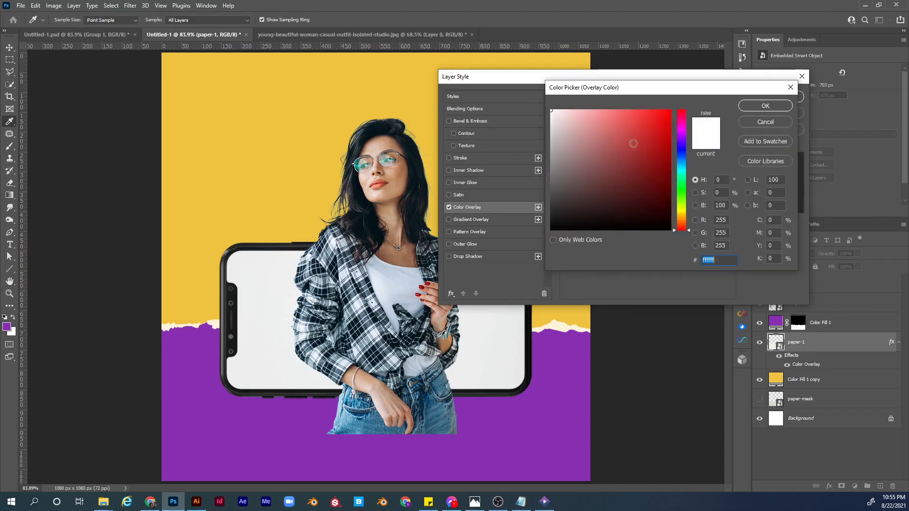
click(753, 109)
click(762, 97)
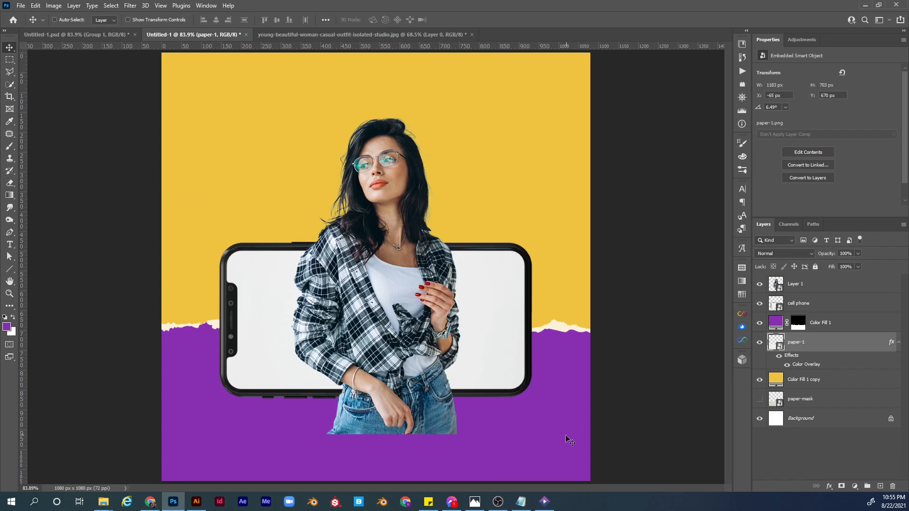
Create a new layer directly above Color Fill 1 and clip it to that purple fill.
key(ctrl)
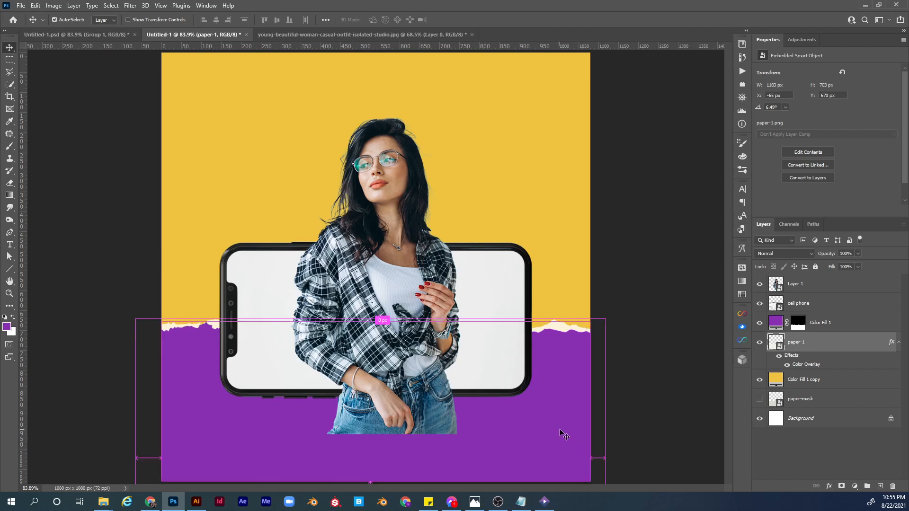
ctrl+click(564, 434)
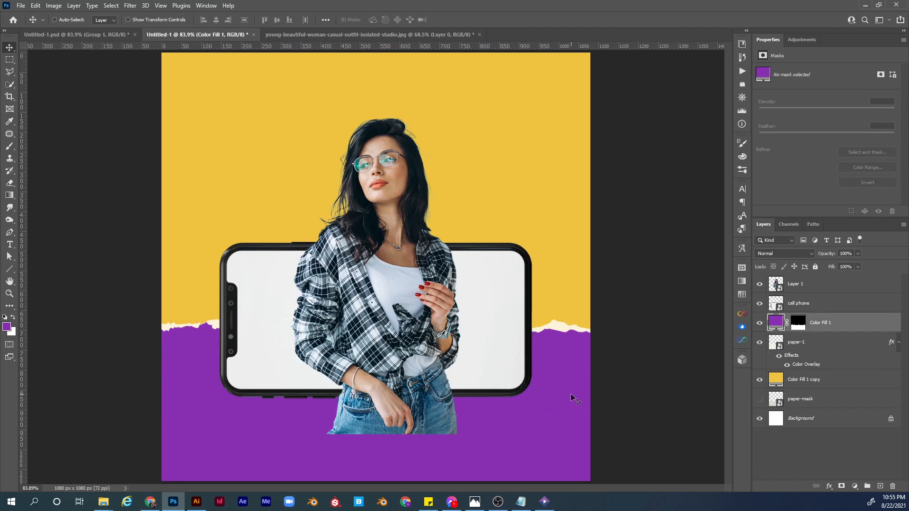
click(867, 345)
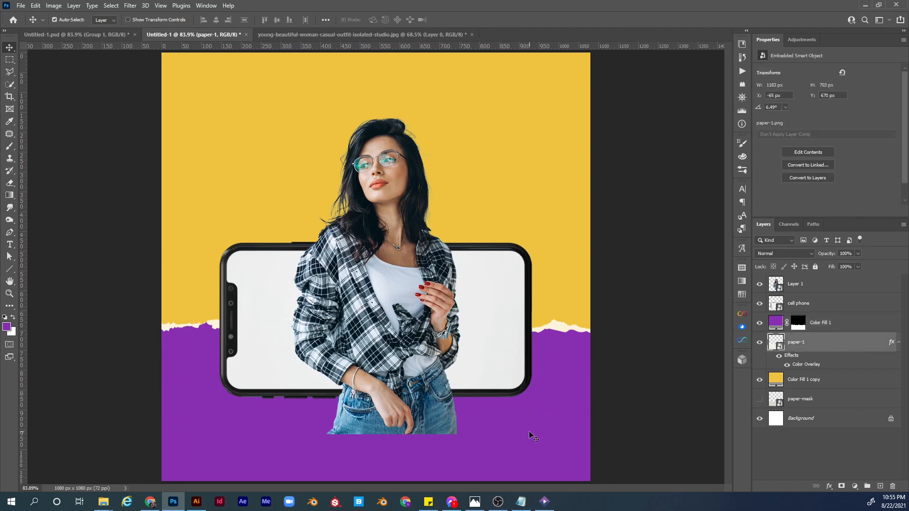
key(ctrl)
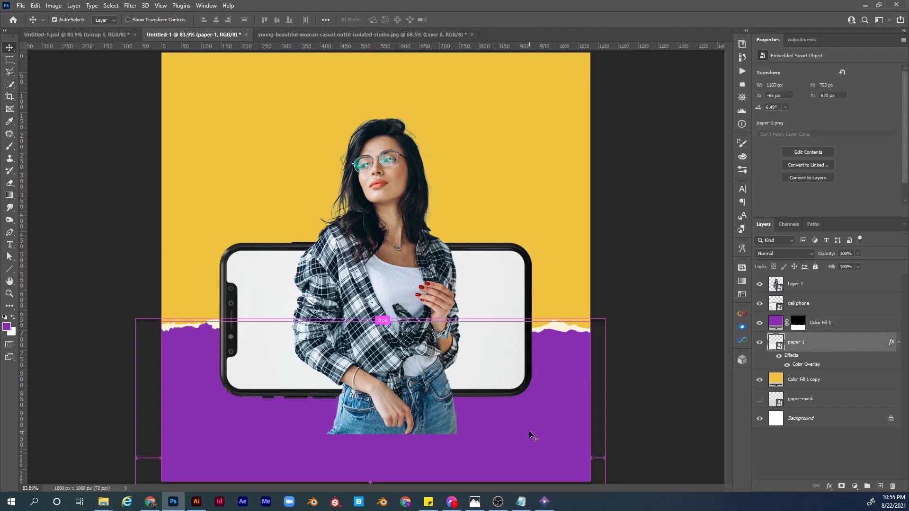
ctrl+click(533, 437)
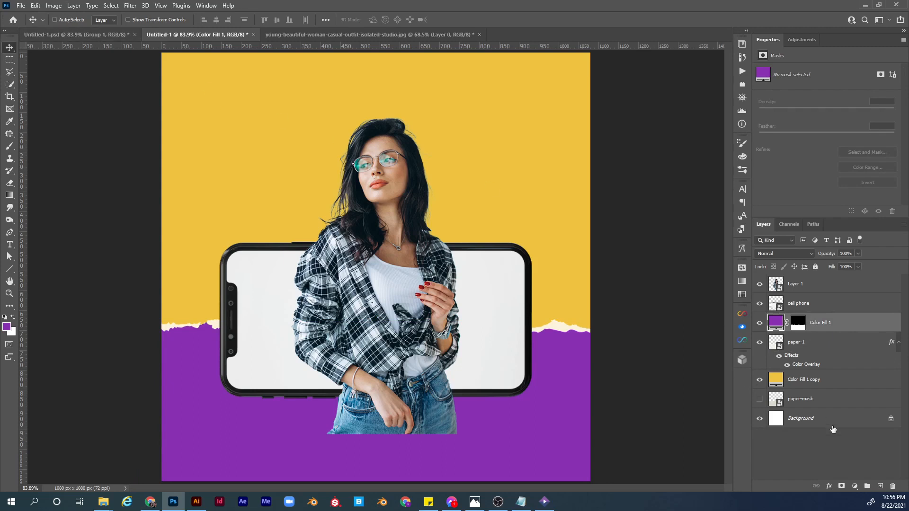
click(881, 488)
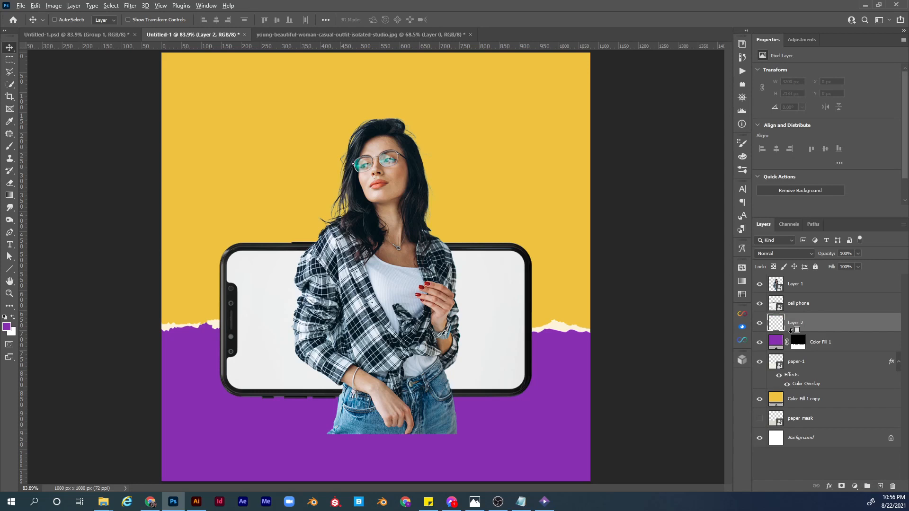
alt+click(791, 330)
Load Color Fill 1's mask as a selection and set the Gradient tool to the Black, White preset from Basics.
ctrl+click(800, 346)
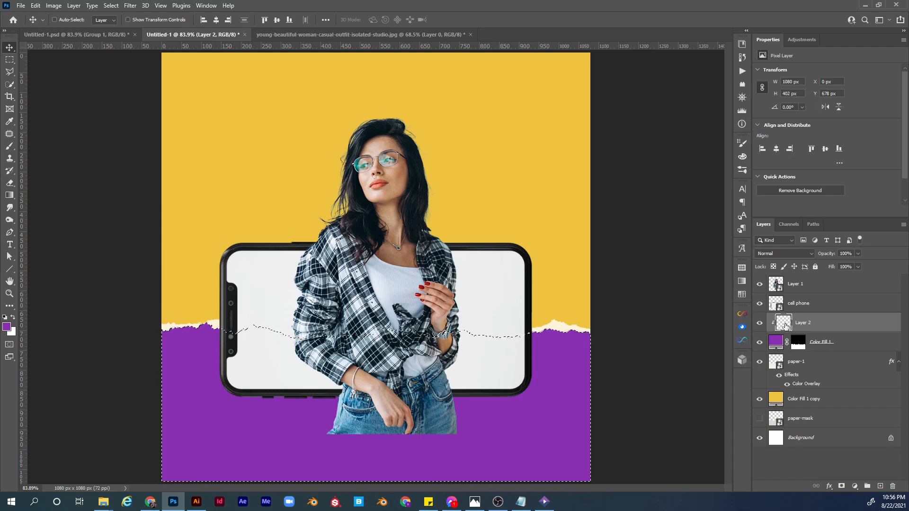
key(g)
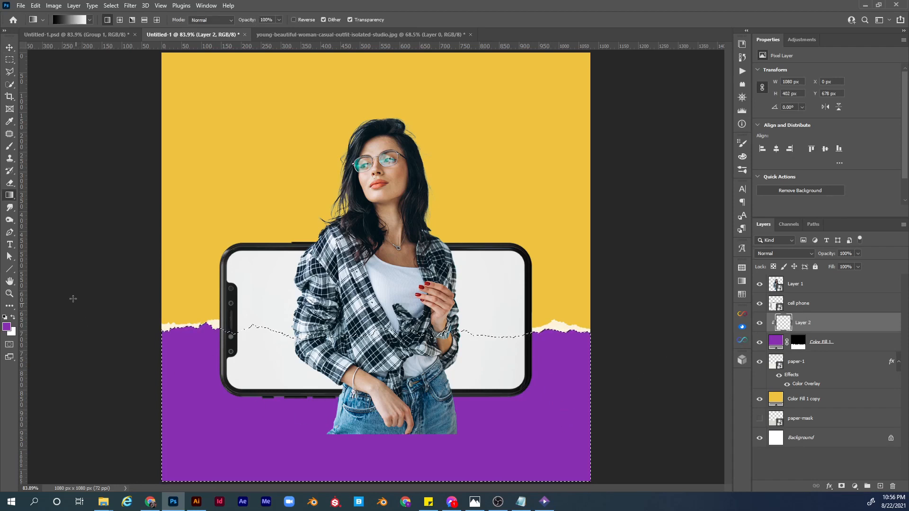
click(69, 20)
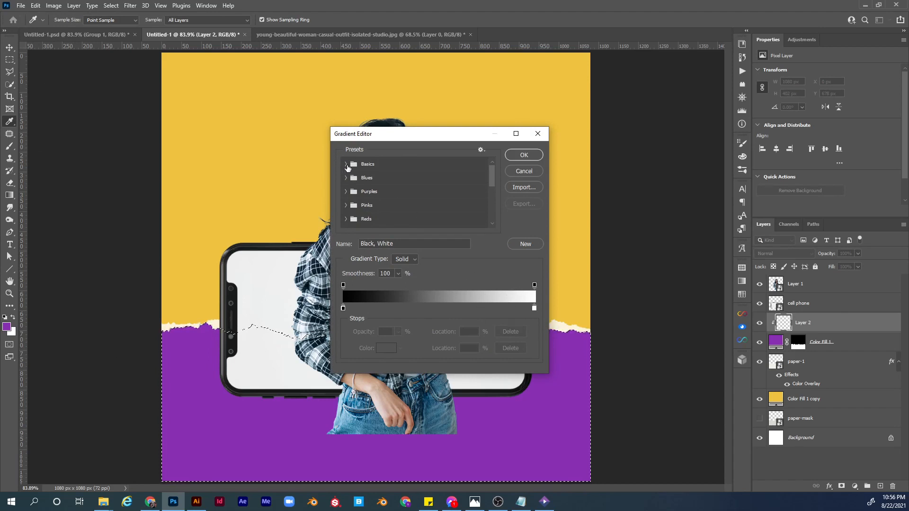
click(523, 170)
click(66, 20)
click(345, 164)
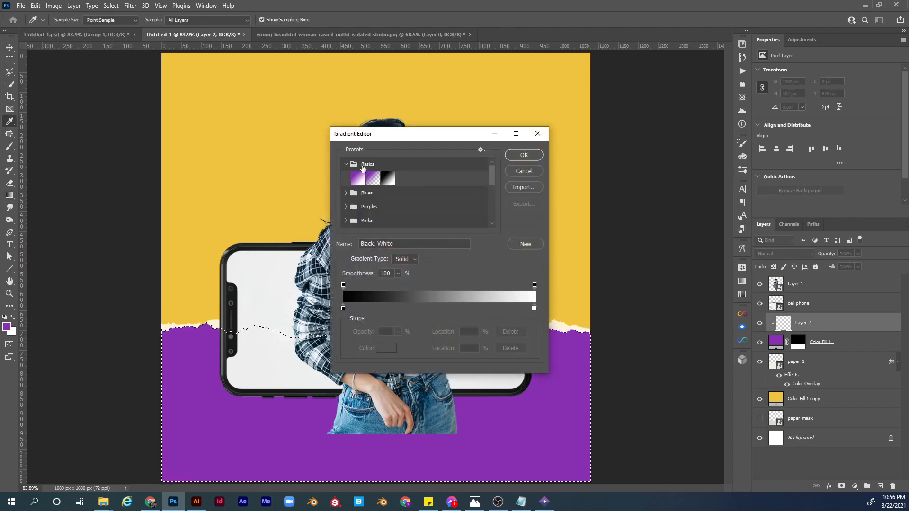
click(388, 178)
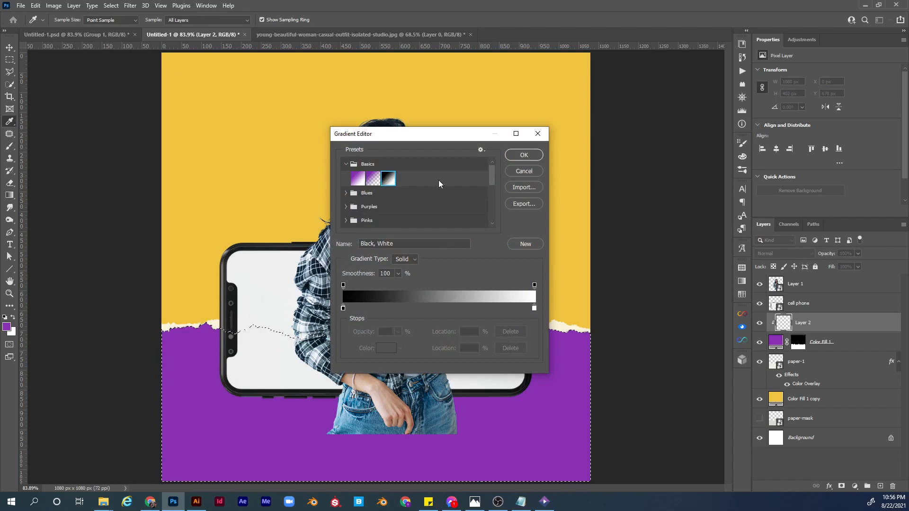
click(524, 156)
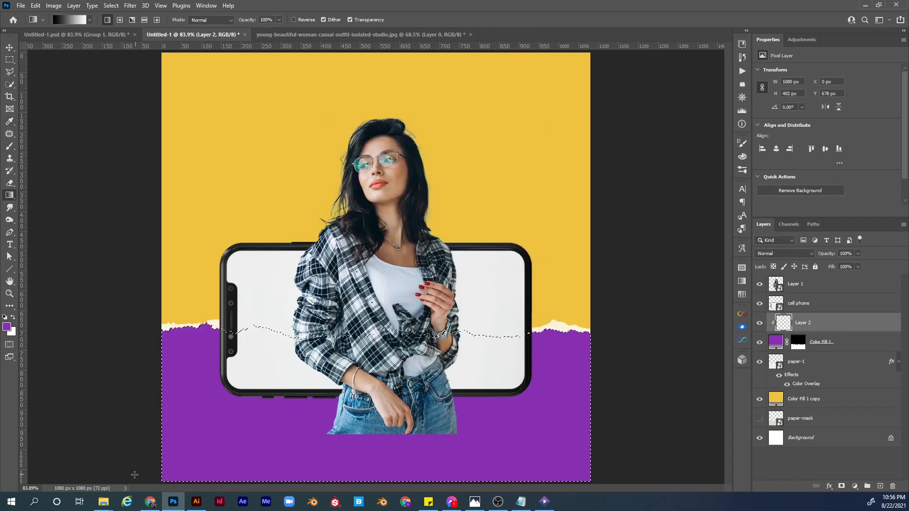
Draw a black-to-white gradient diagonally from lower left to upper right on the clipped layer and set its blend mode to Soft Light.
drag(223, 452, 646, 331)
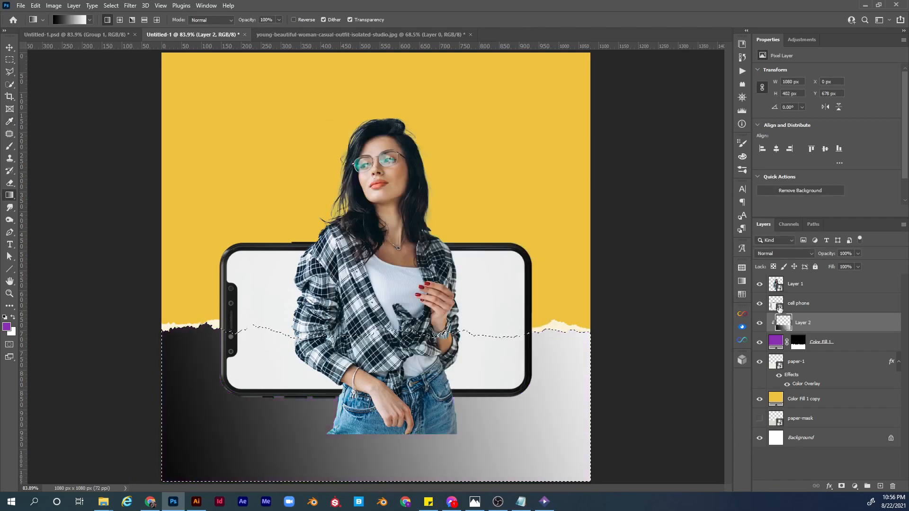
click(779, 254)
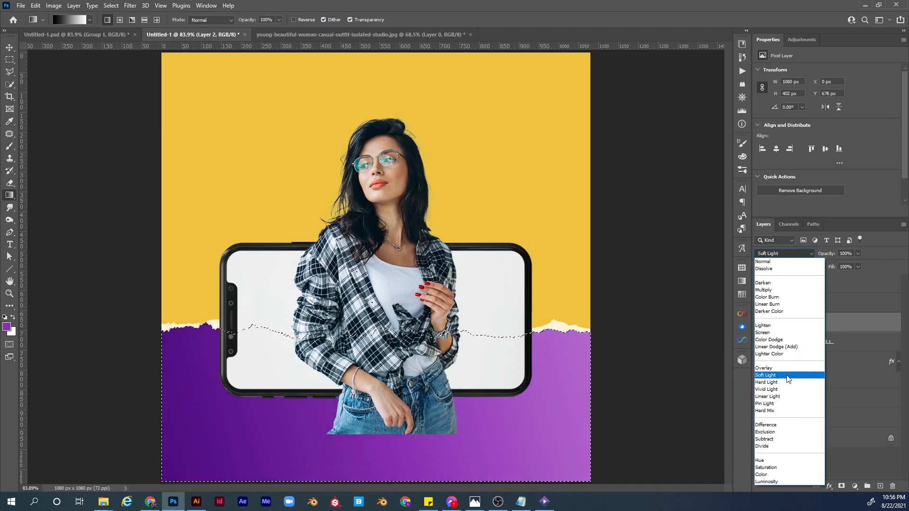
click(787, 376)
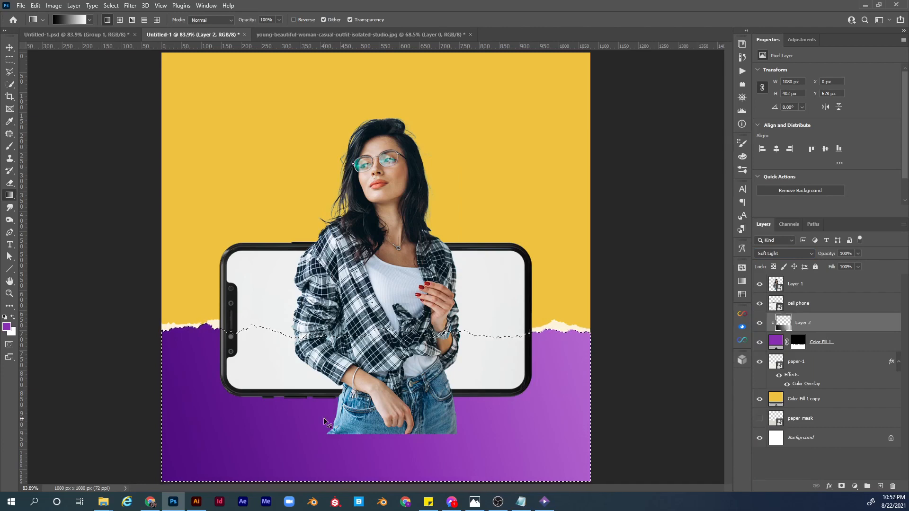
Redraw the black-to-white gradient diagonally from lower left to upper right on Layer 2 until the purple area is darker, and deselect.
key(ctrl+minus)
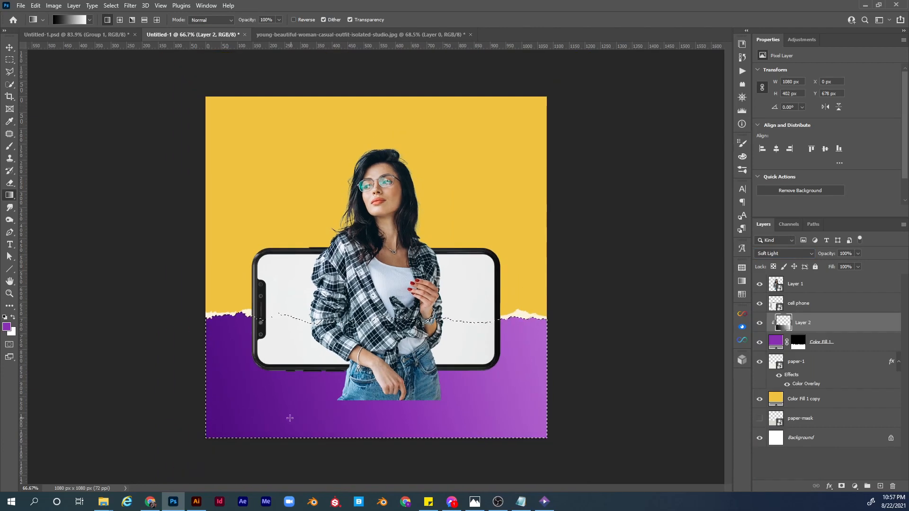
drag(113, 457, 611, 303)
drag(171, 433, 674, 260)
drag(197, 449, 649, 250)
drag(280, 439, 704, 241)
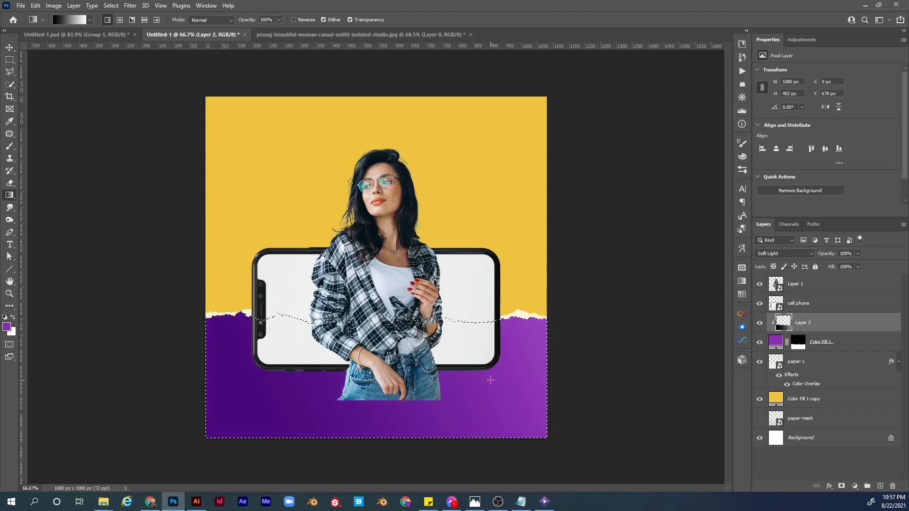
key(ctrl+d)
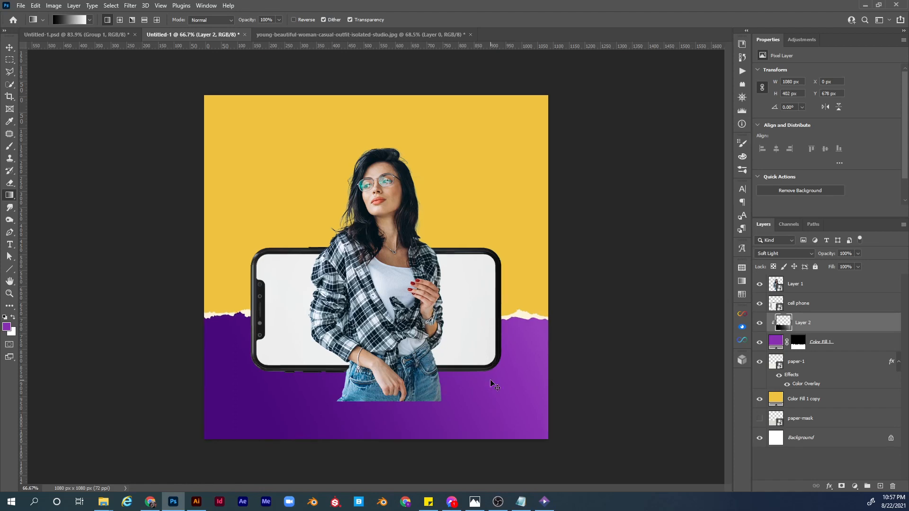
key(ctrl+plus)
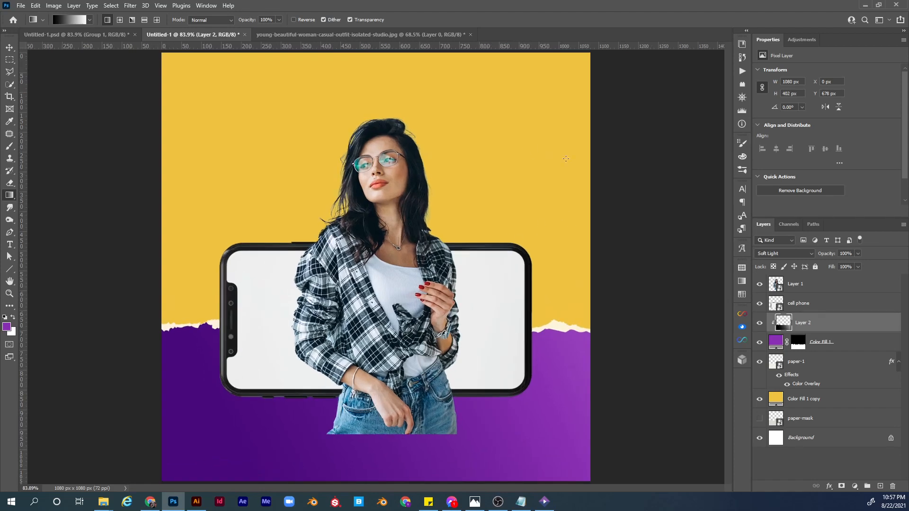
Add a new layer above Color Fill 1 copy with a diagonal black-to-white gradient from lower left to upper right, blended in Soft Light.
click(831, 398)
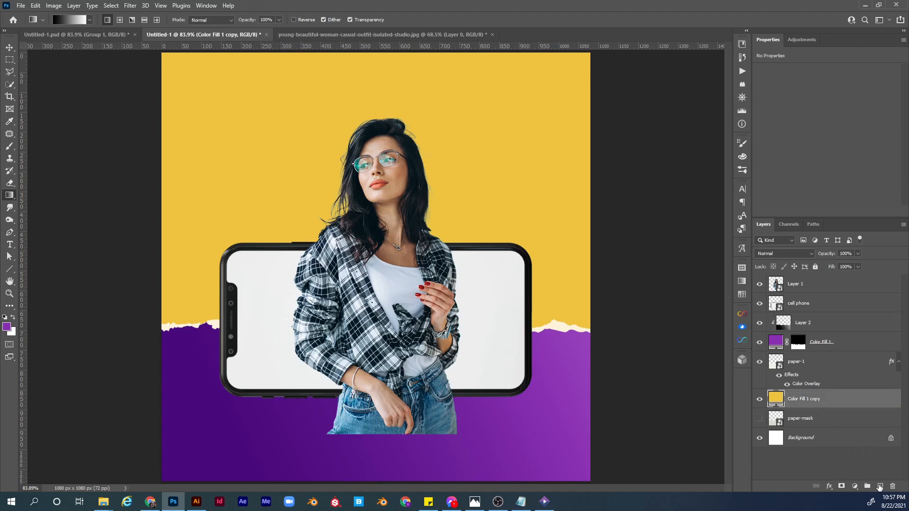
click(879, 487)
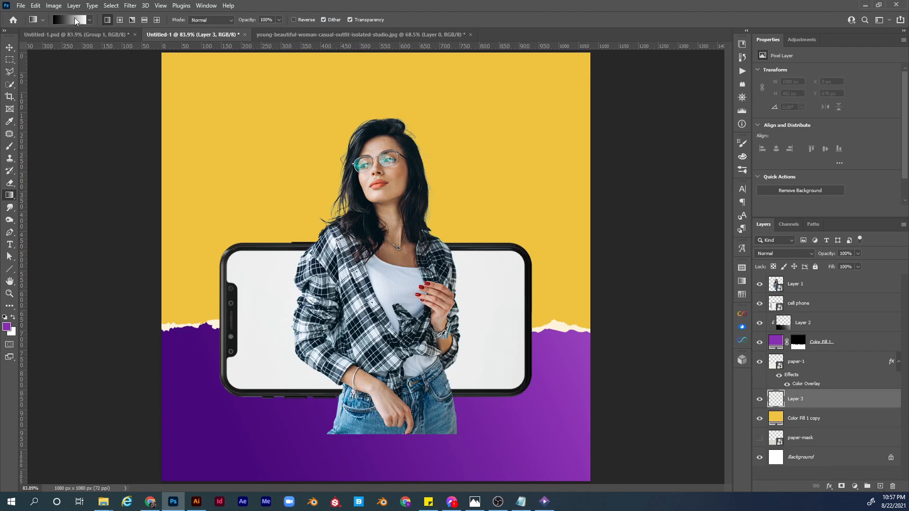
drag(130, 356, 631, 39)
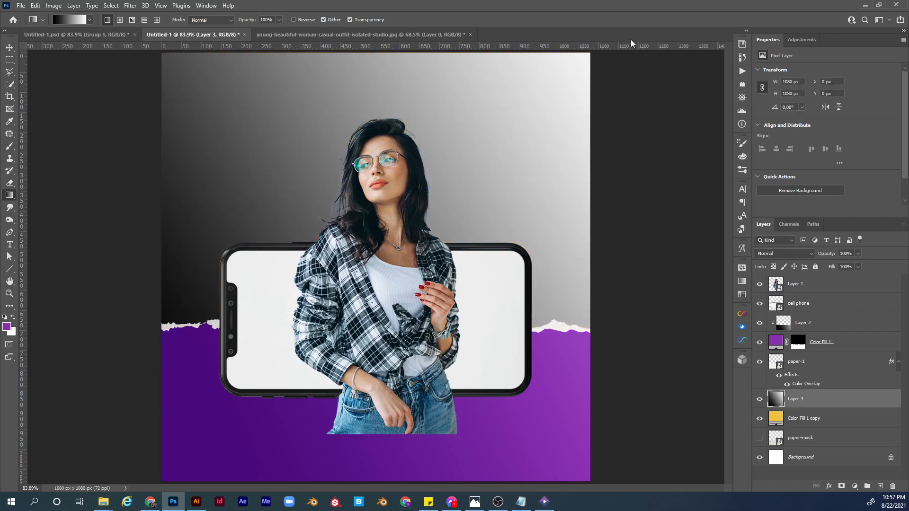
click(777, 251)
click(766, 370)
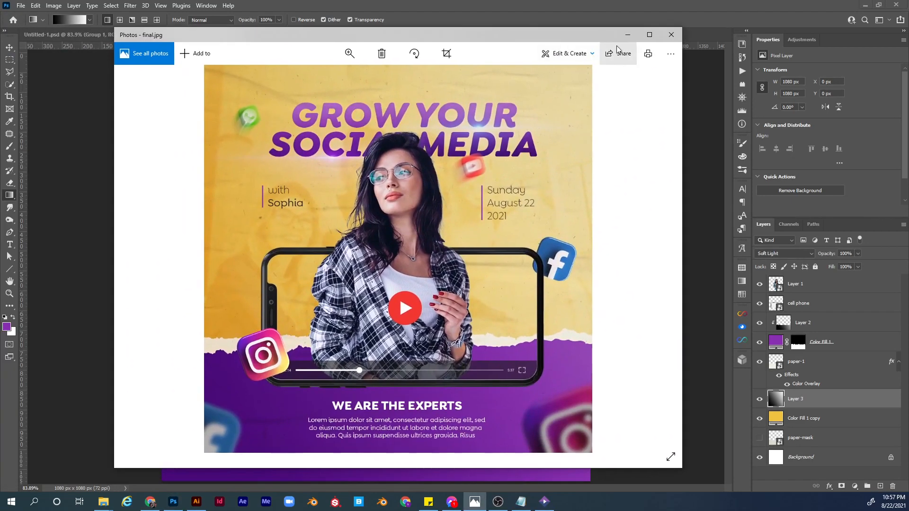
click(649, 35)
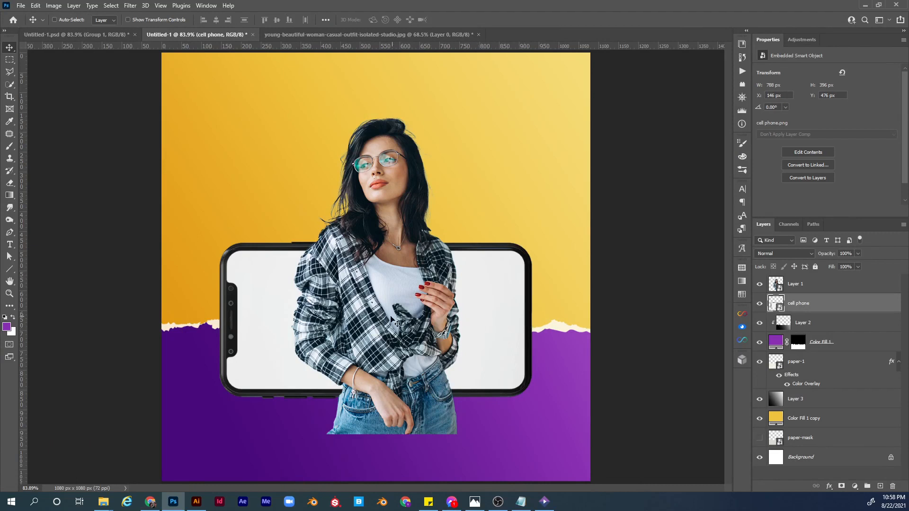
Rename the woman's layer, Layer 1, as "main subject".
key(ctrl)
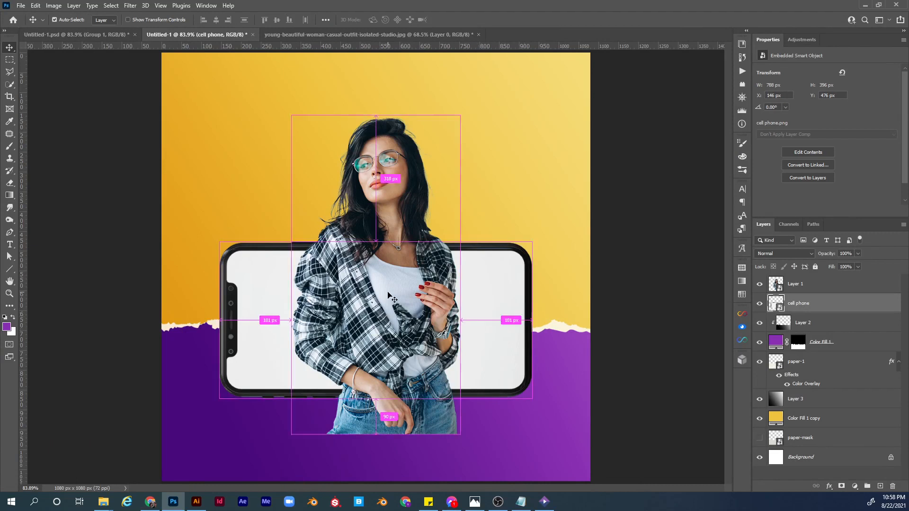
ctrl+click(388, 296)
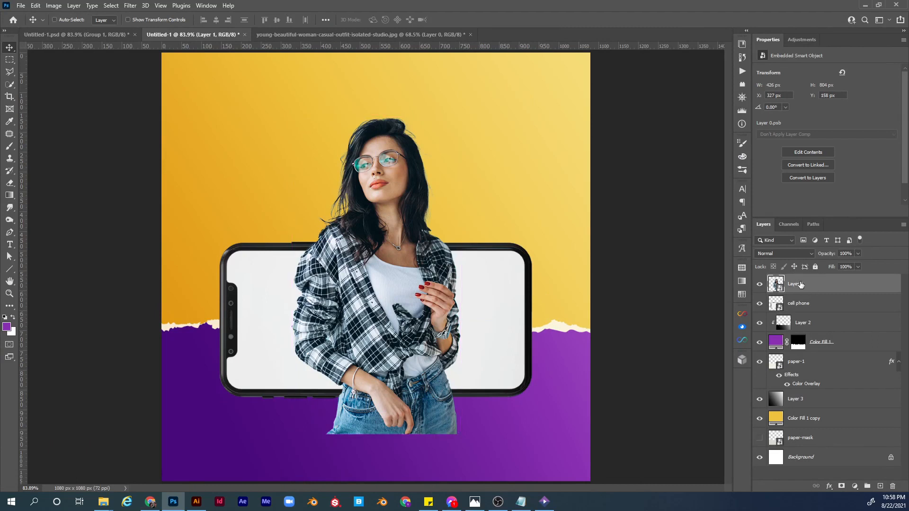
double_click(795, 285)
click(822, 287)
double_click(796, 285)
text(ةشى سعلاتثؤف)
key(ctrl+a)
text(main subject)
key(Return)
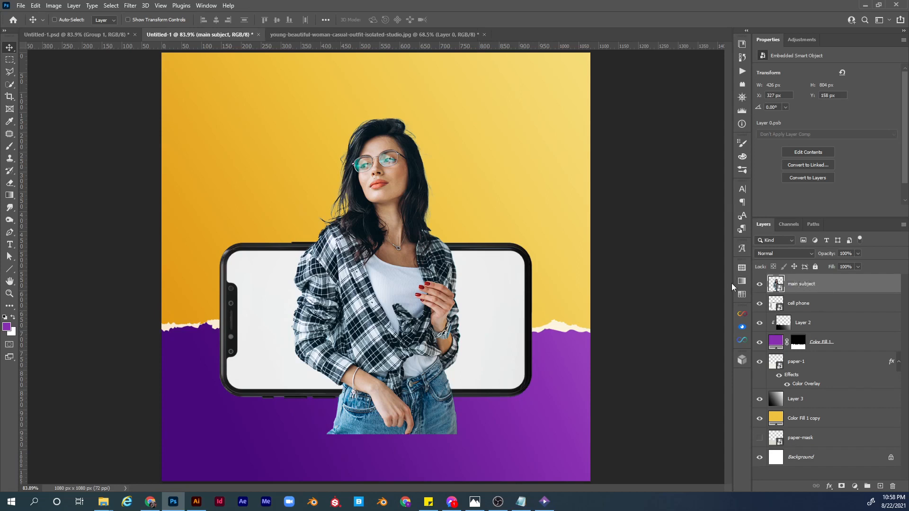
Move main subject below the cell phone layer and hide her body below the phone by painting black on a new layer mask.
drag(800, 288, 786, 307)
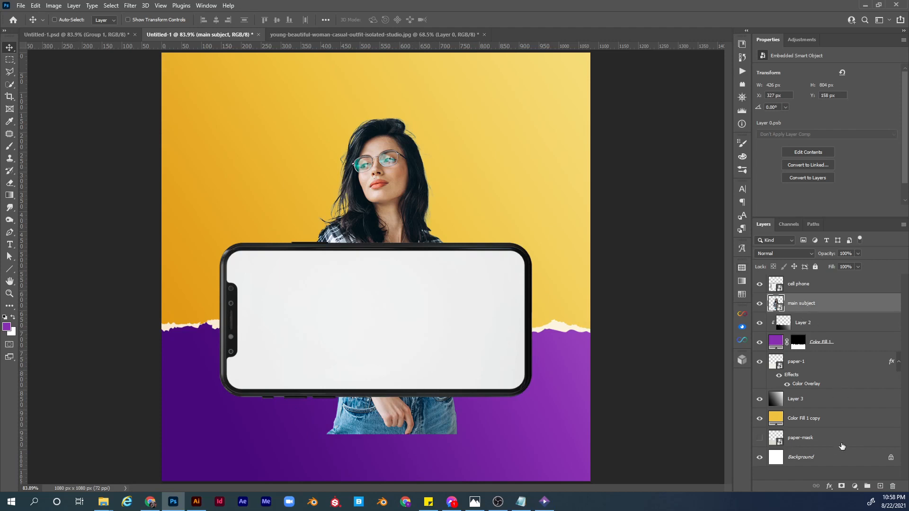
click(842, 488)
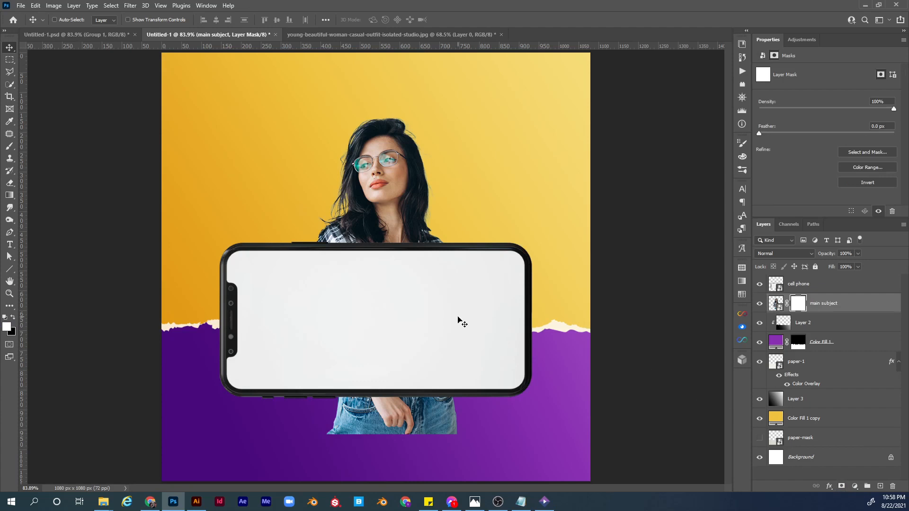
key(b)
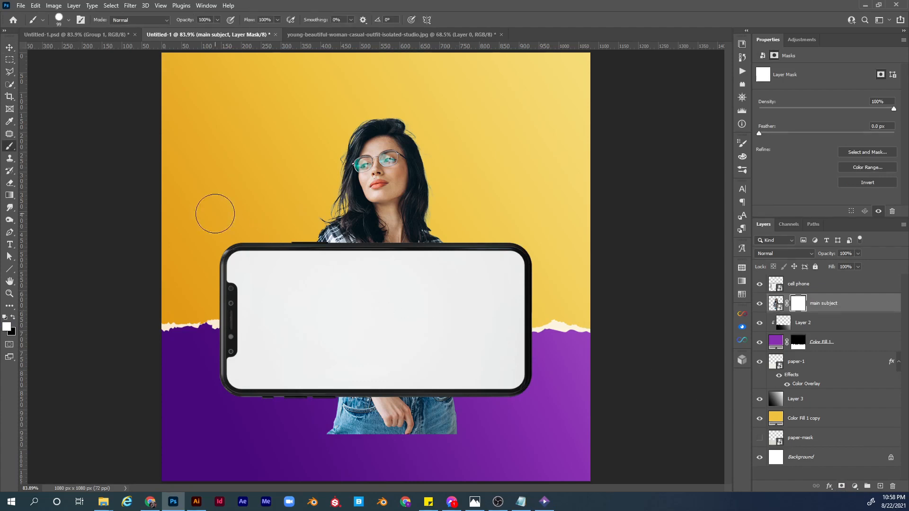
click(7, 329)
drag(553, 185, 539, 233)
click(752, 109)
mouse_move(457, 427)
mouse_down()
mouse_move(330, 425)
mouse_move(480, 409)
mouse_move(317, 399)
mouse_up()
right_click(373, 320)
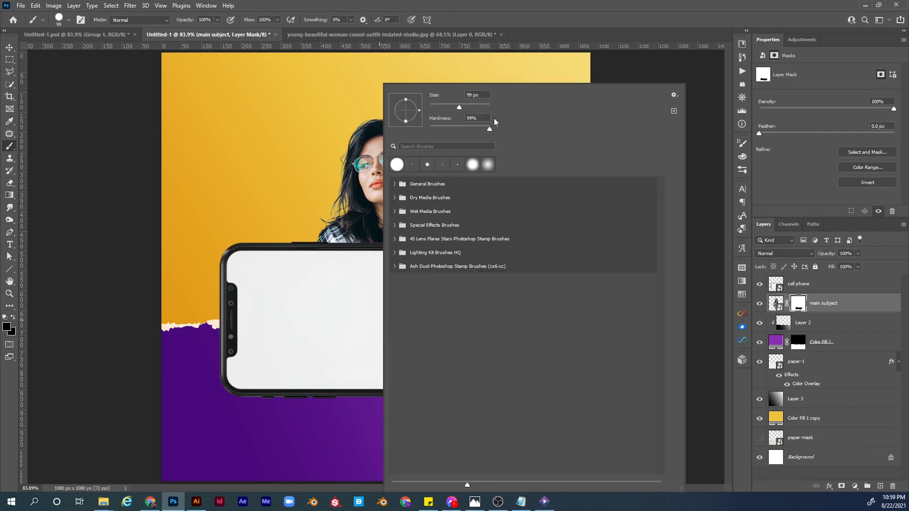
click(798, 307)
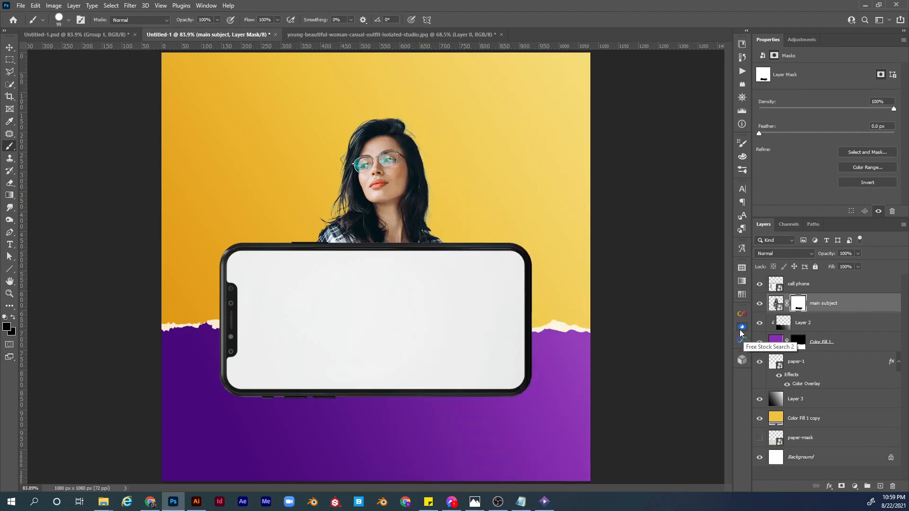
Select the phone's white screen with the Magic Wand and hide it with a layer mask on the cell phone layer.
key(v)
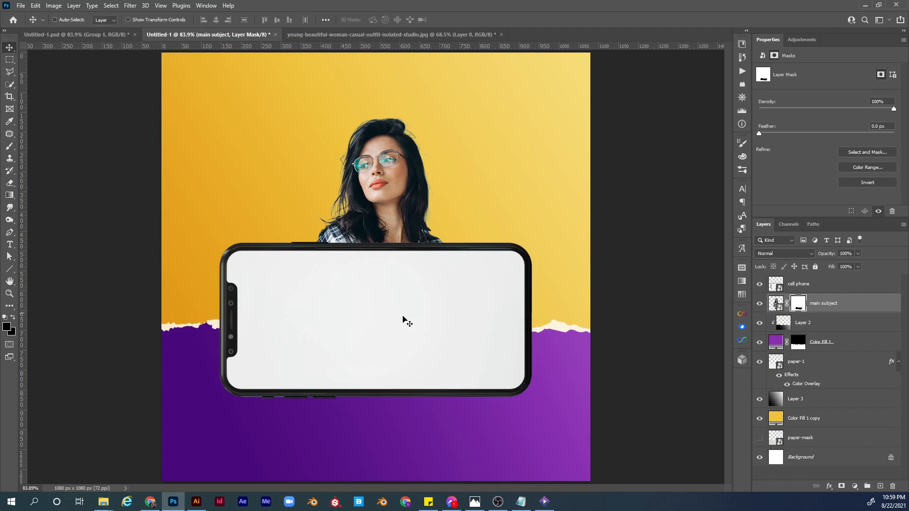
click(815, 289)
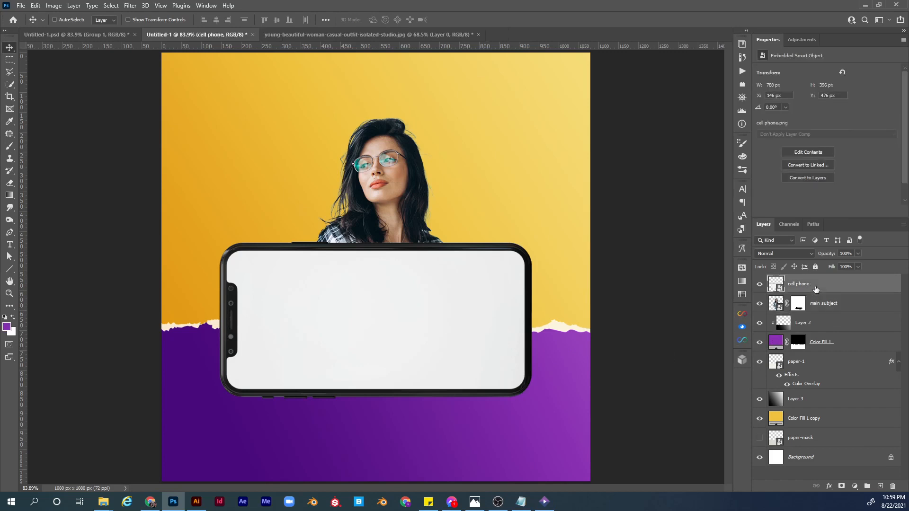
key(w)
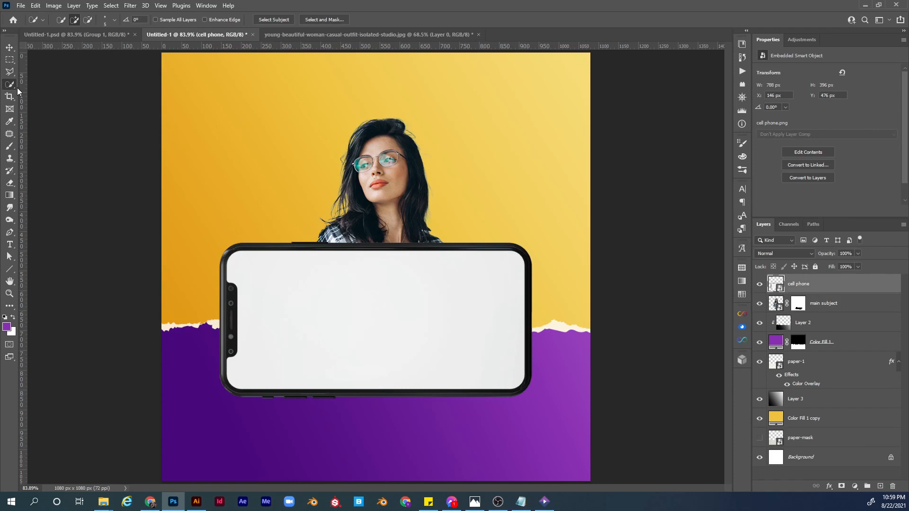
right_click(10, 85)
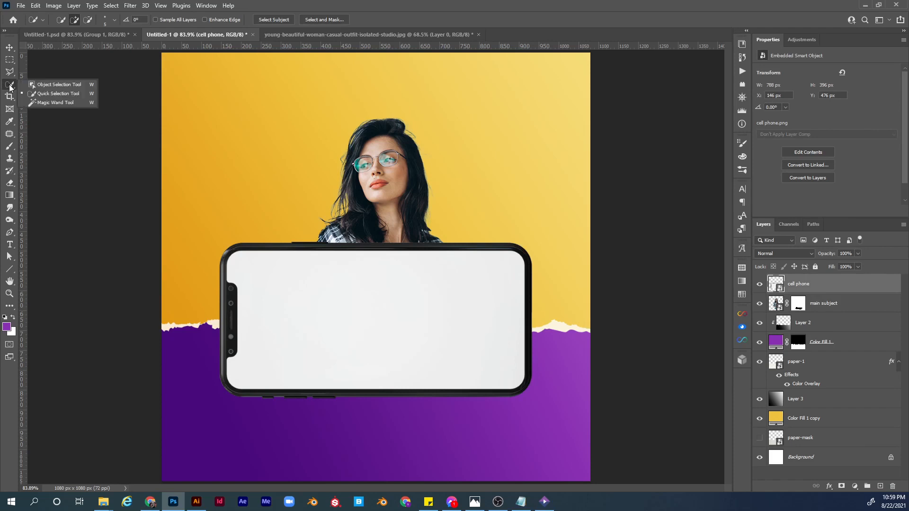
click(73, 102)
click(348, 315)
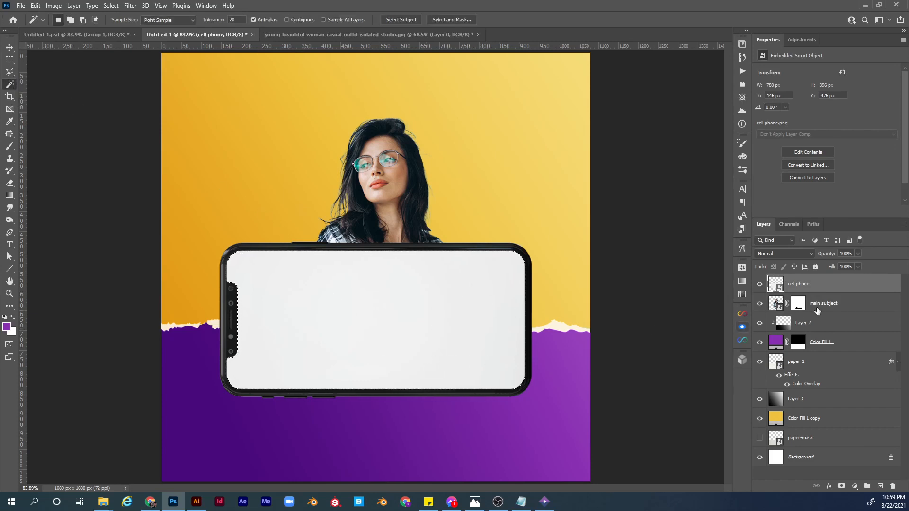
click(842, 487)
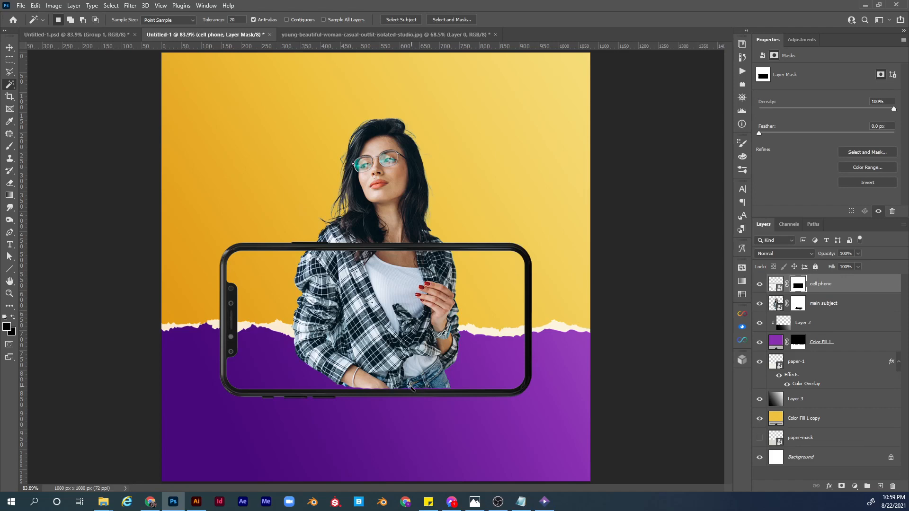
Paint white with a 53 px brush on the main subject mask to restore her body down to the phone's lower inner edge.
key(z)
drag(412, 384, 454, 384)
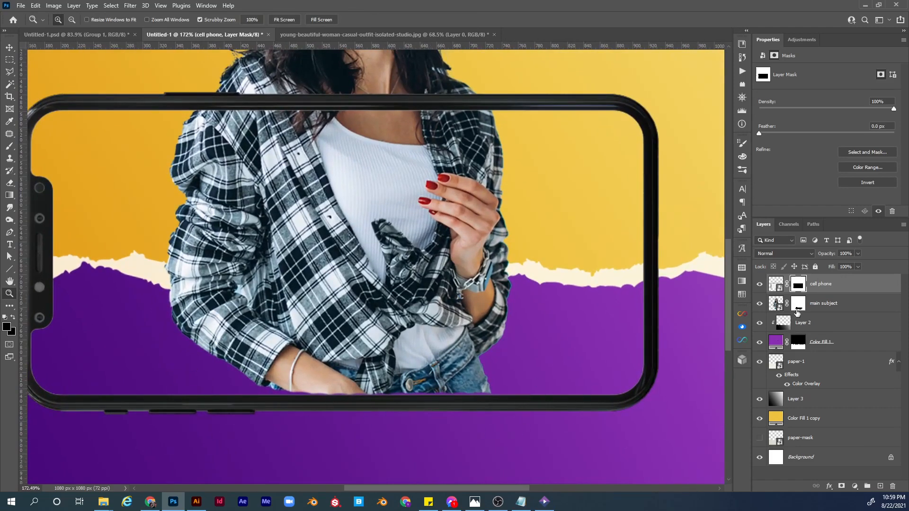
click(798, 304)
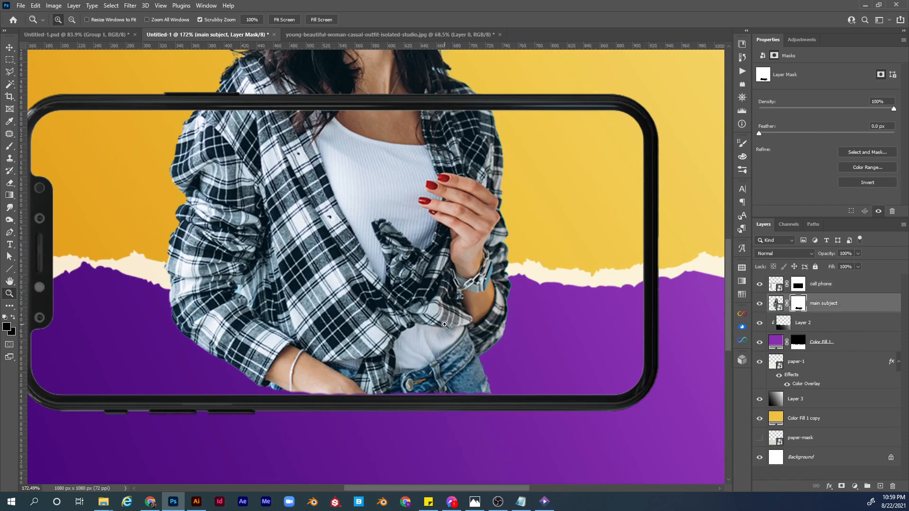
key(b)
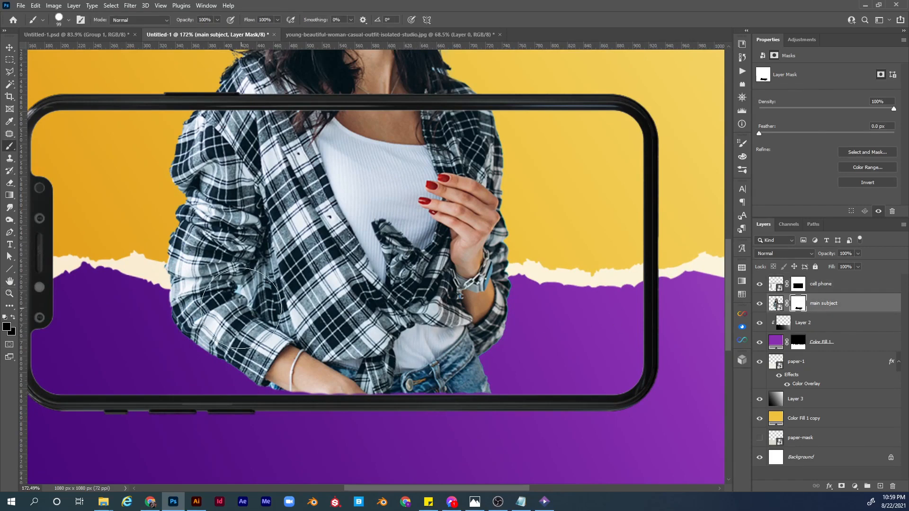
click(6, 326)
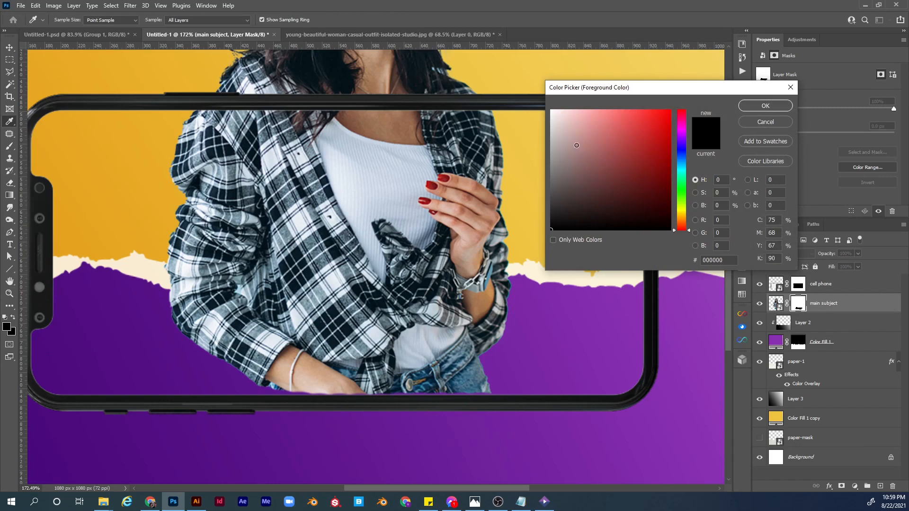
drag(577, 145, 539, 97)
click(743, 106)
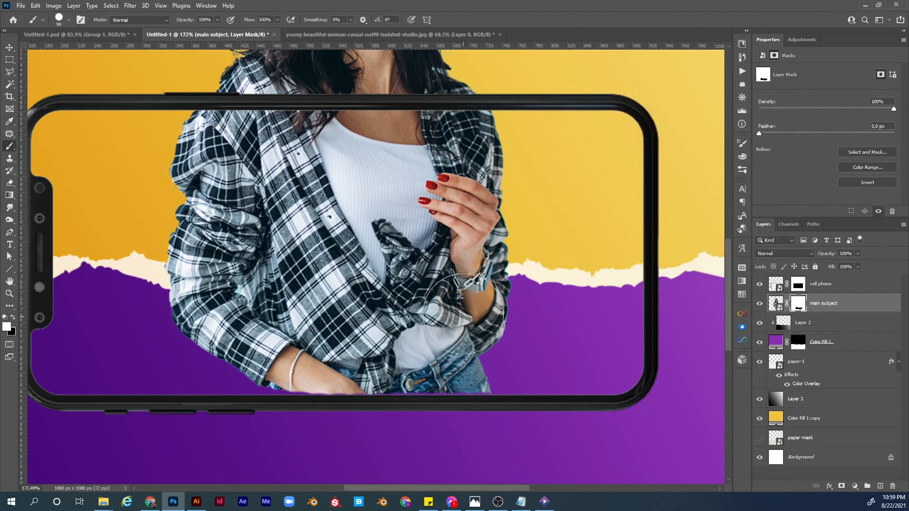
drag(461, 307, 442, 307)
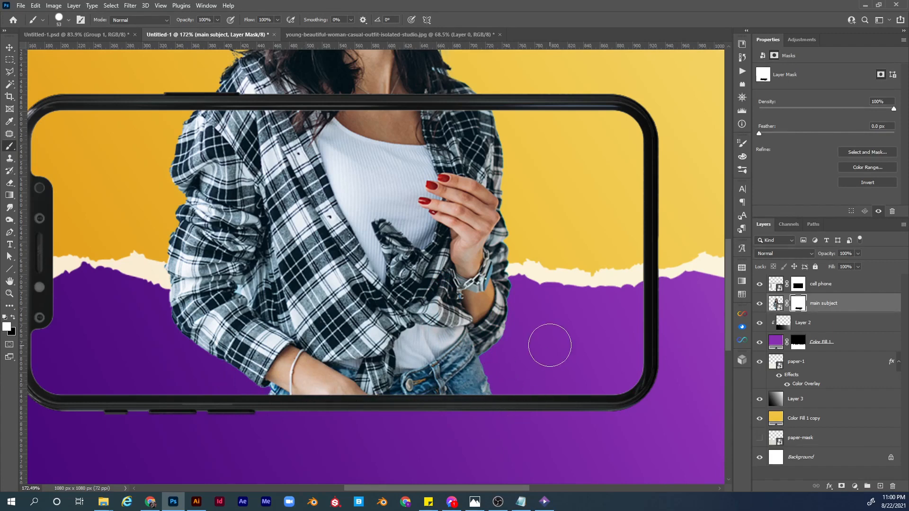
key(ctrl+0)
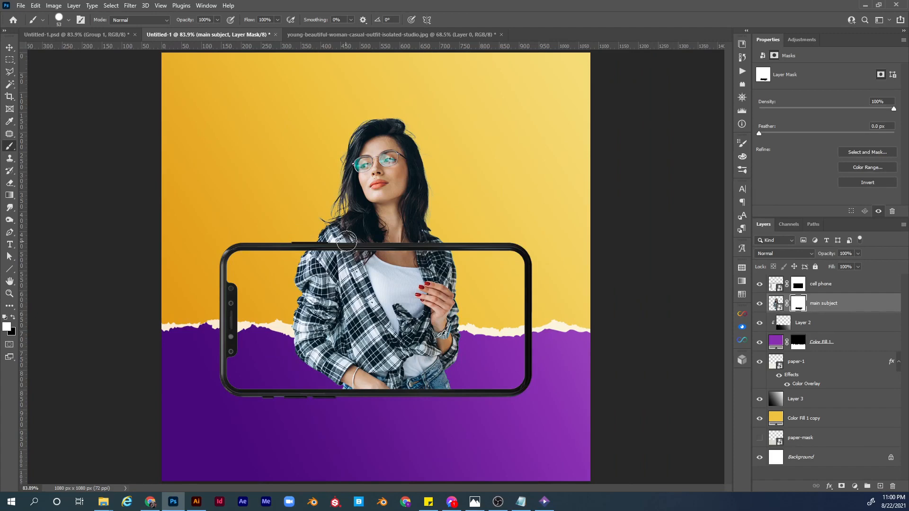
Load the outline of the woman on the main subject layer as a selection.
key(z)
drag(351, 236, 393, 263)
key(b)
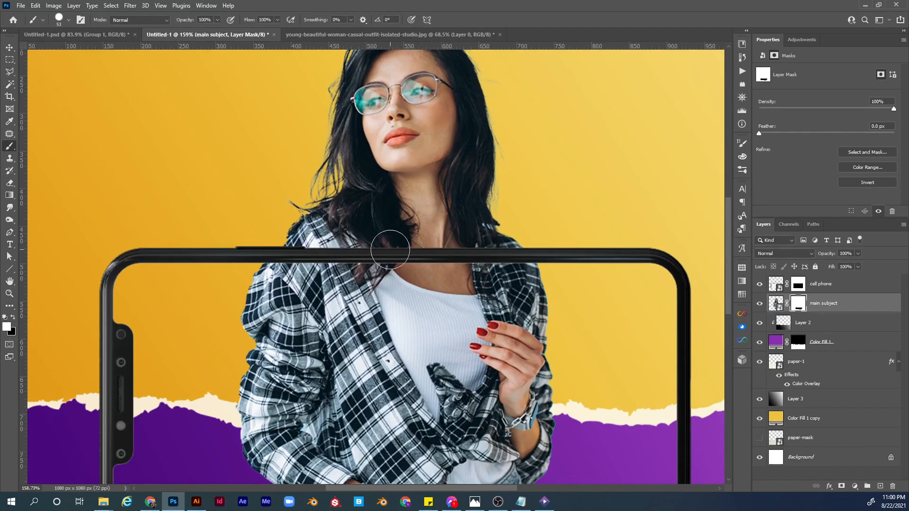
drag(438, 294, 427, 176)
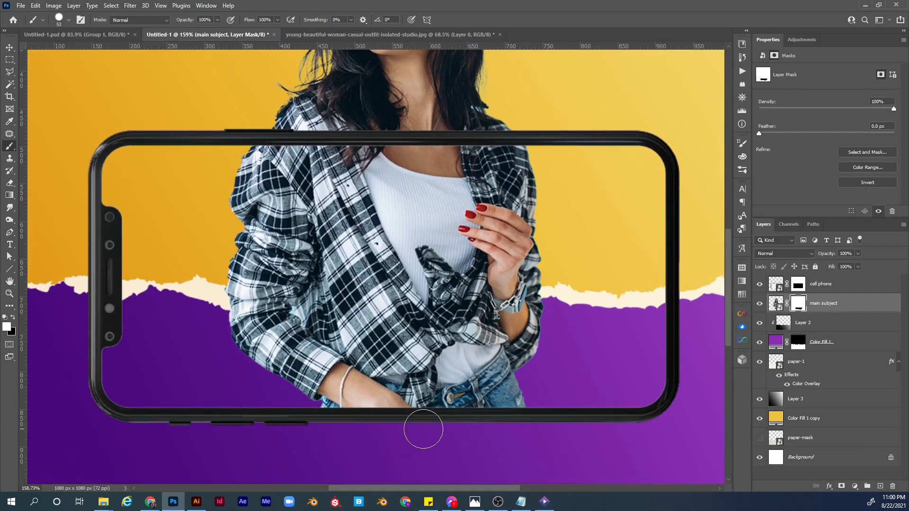
drag(449, 220, 443, 264)
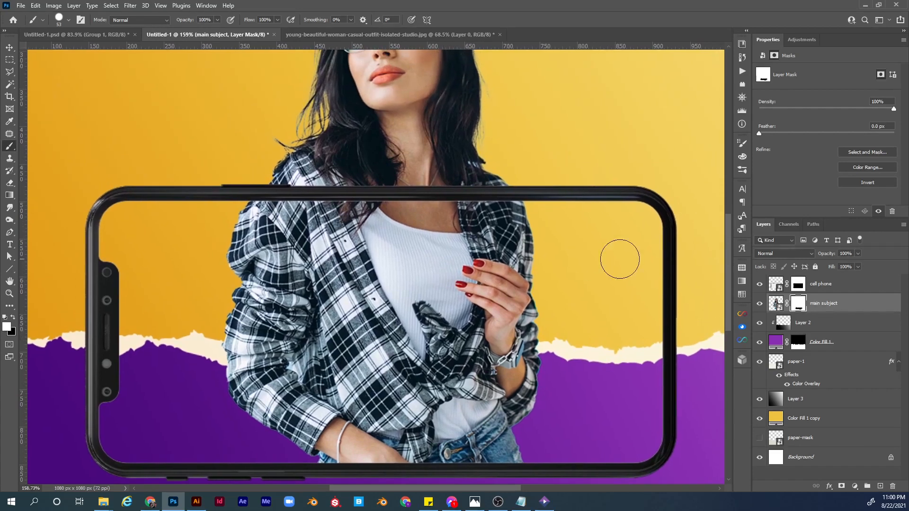
click(775, 304)
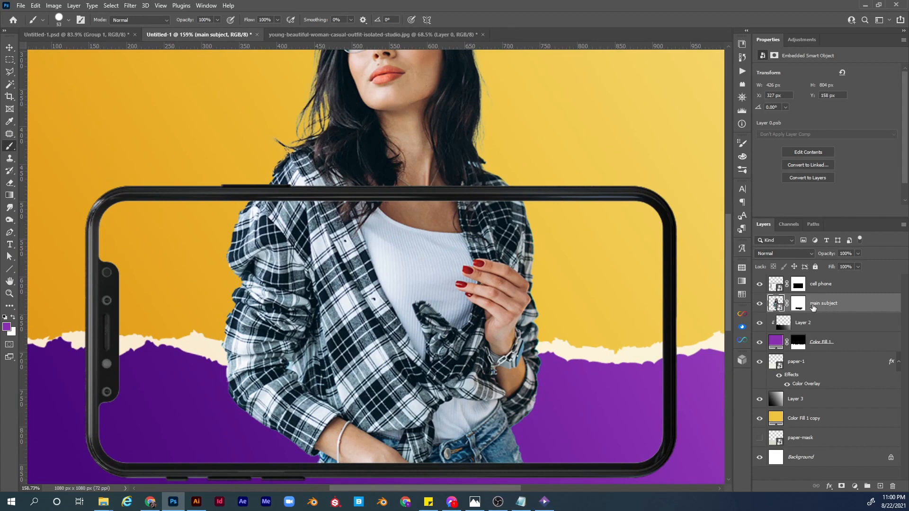
ctrl+click(775, 303)
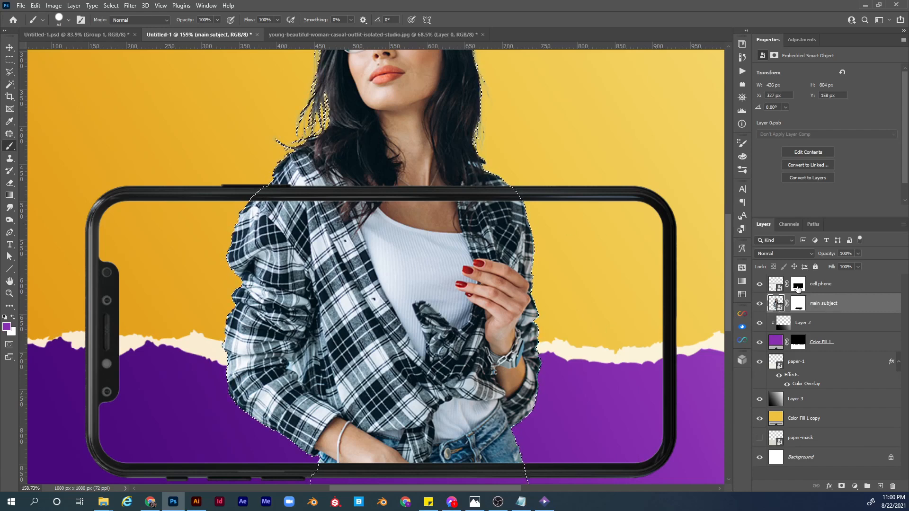
Paint black on the cell phone layer mask to hide the upper frame edge crossing the woman's chest, and clear the selection.
click(798, 285)
key(d)
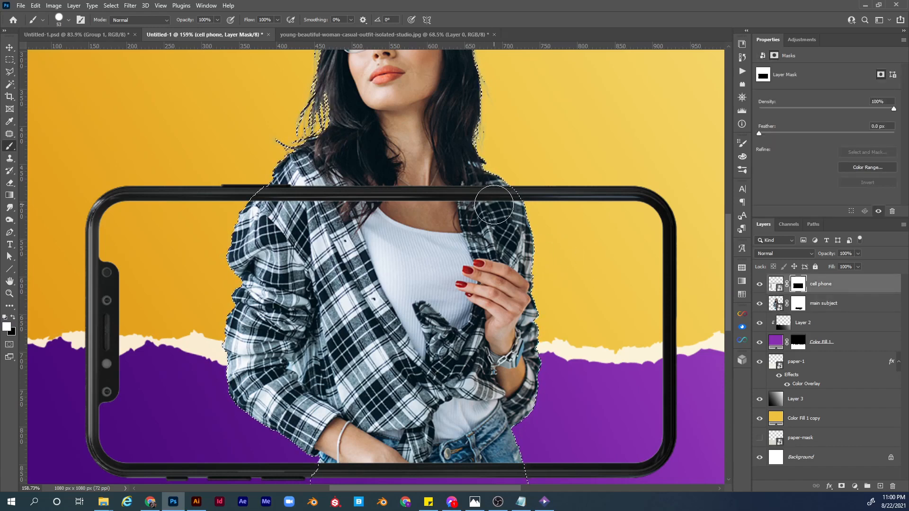
click(9, 327)
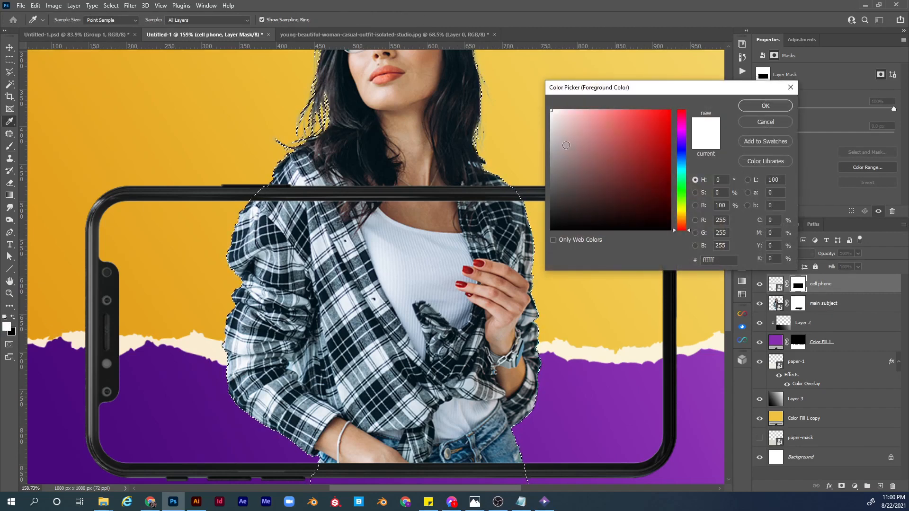
drag(565, 145, 551, 230)
click(749, 105)
key(b)
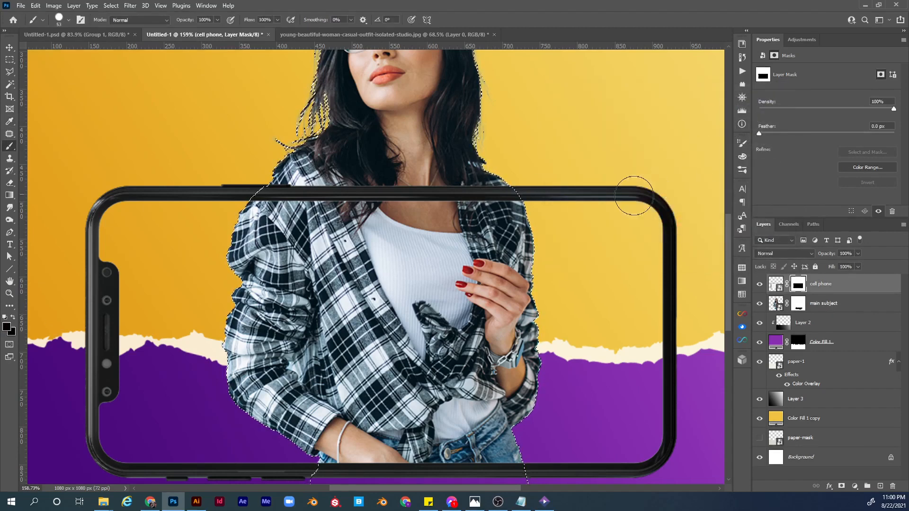
drag(452, 194, 269, 195)
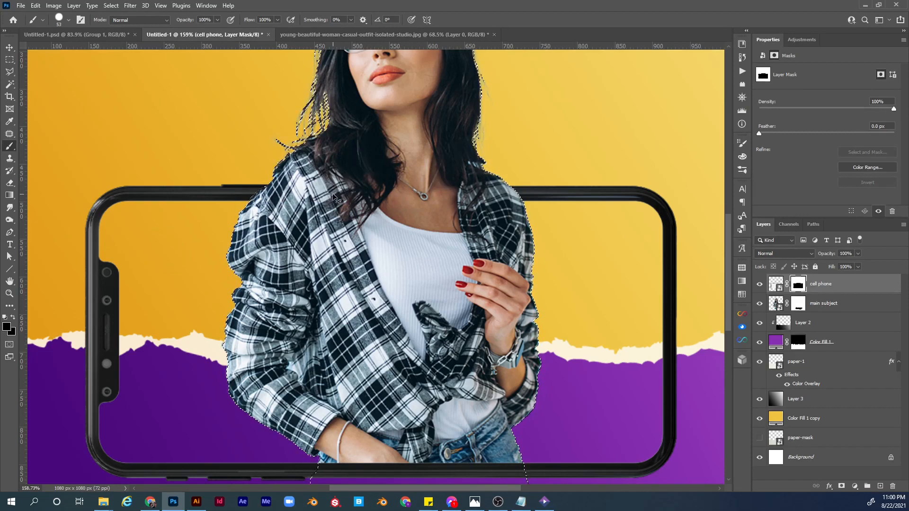
key(ctrl+d)
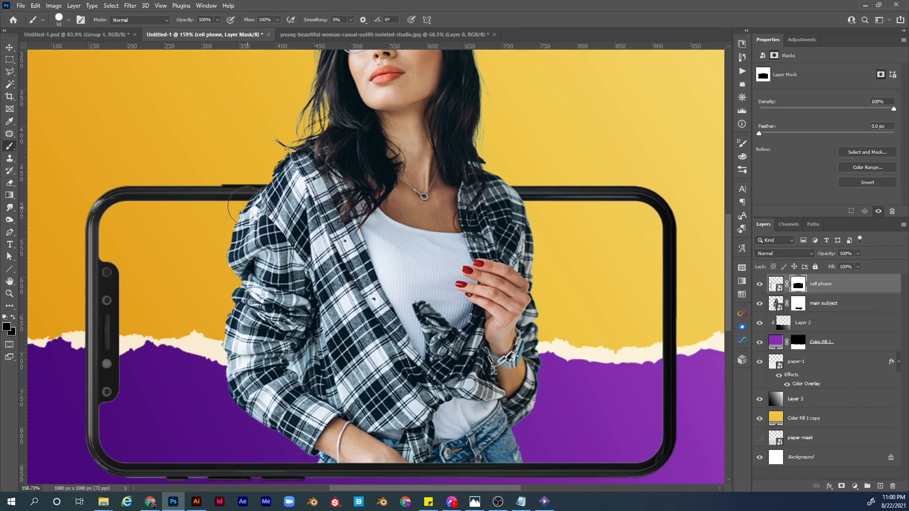
key(alt+Tab)
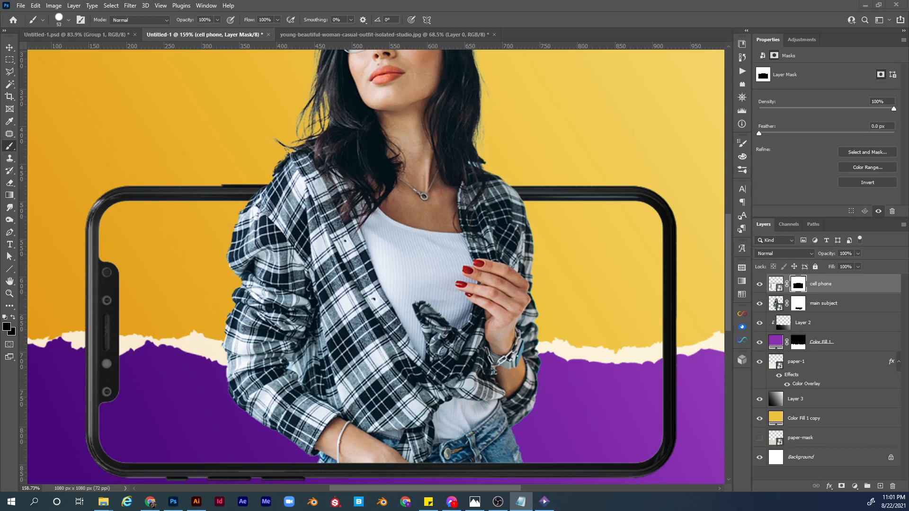
click(416, 294)
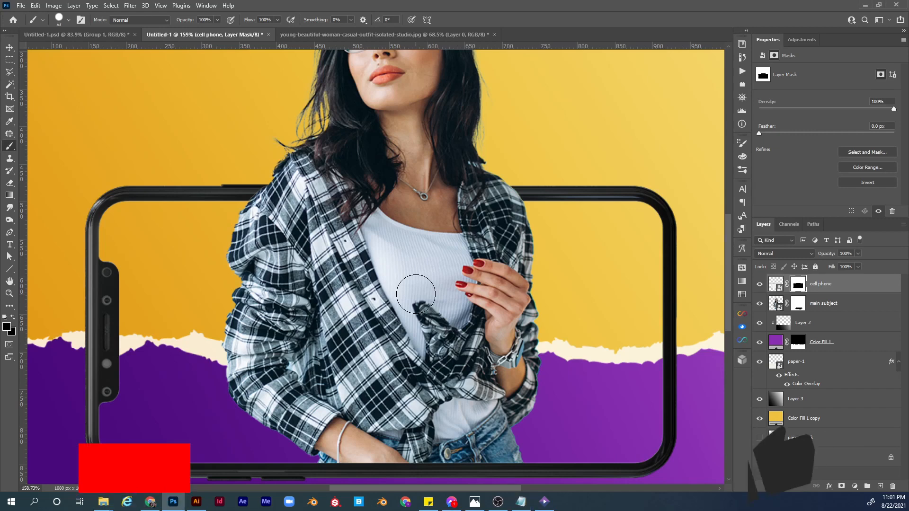
key(ctrl+0)
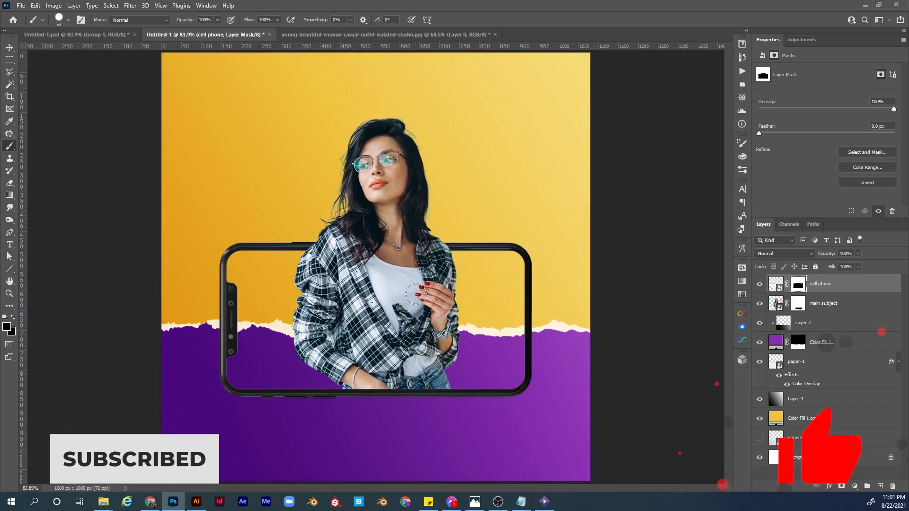